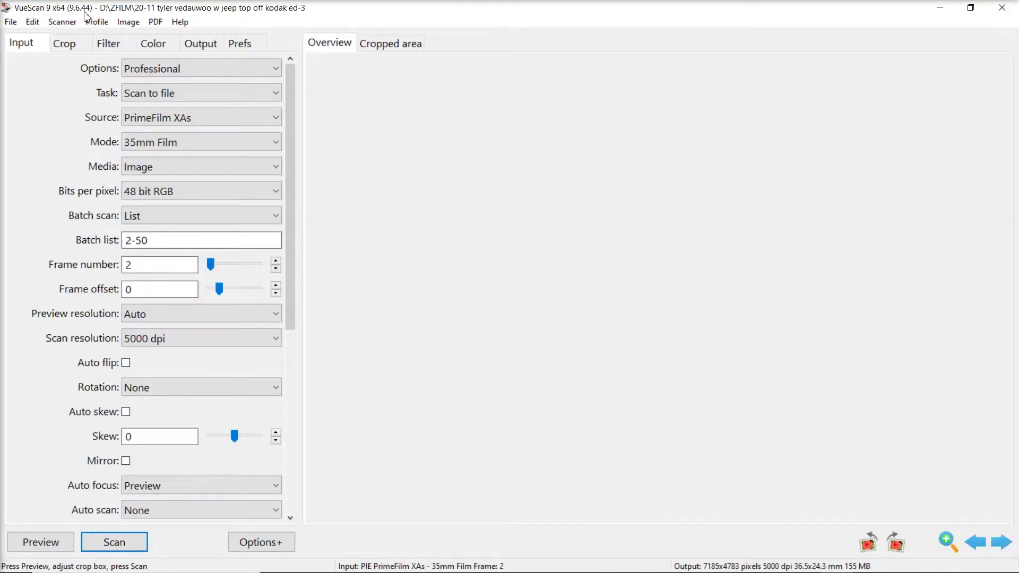
Step: Keep option level Professional, task Scan to file, source PrimeFilm XAs and mode 35mm Film
scroll(78, 207, "down", 3)
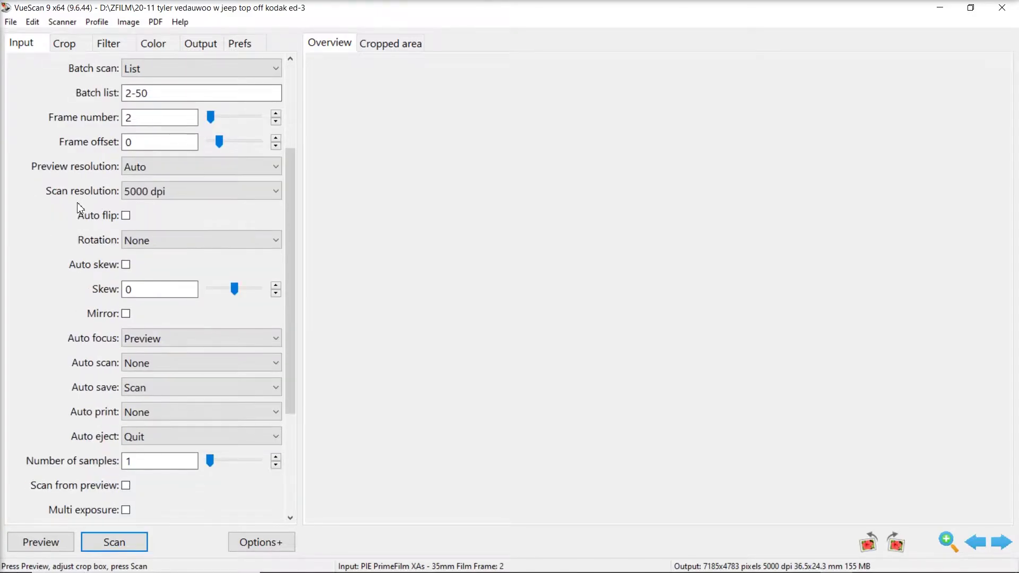
scroll(77, 212, "up", 3)
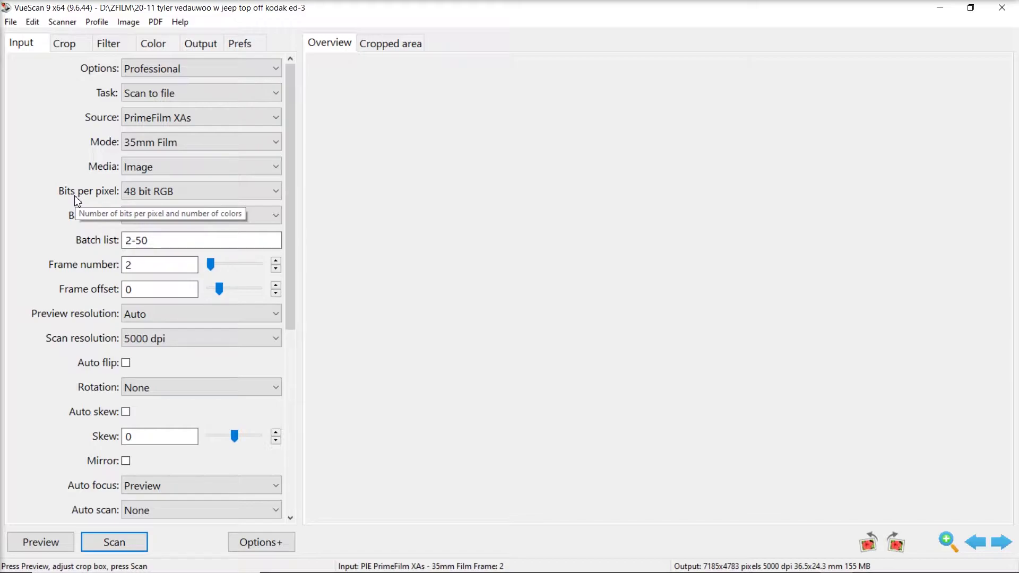
left_click(164, 69)
left_click(157, 113)
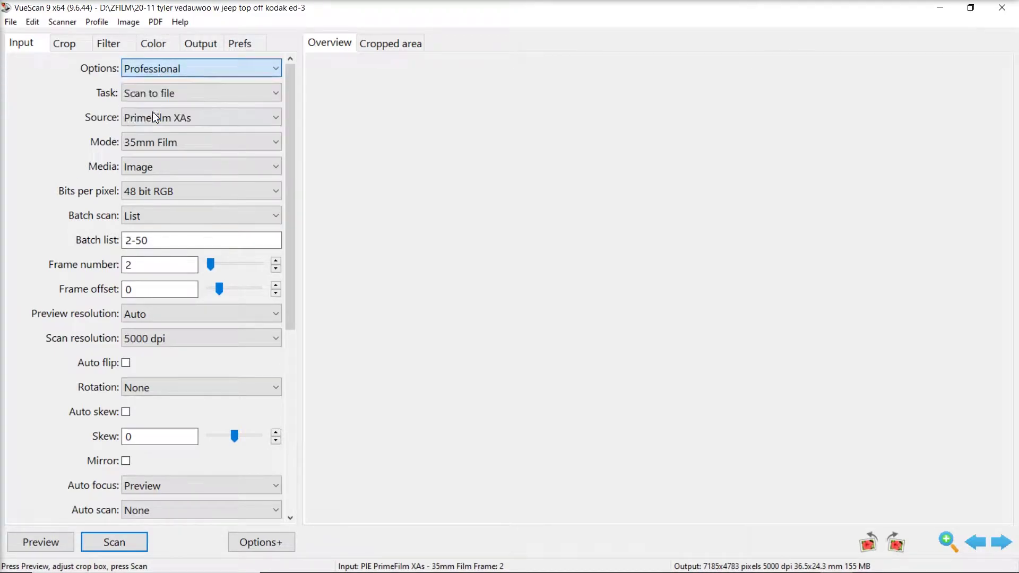
left_click(162, 94)
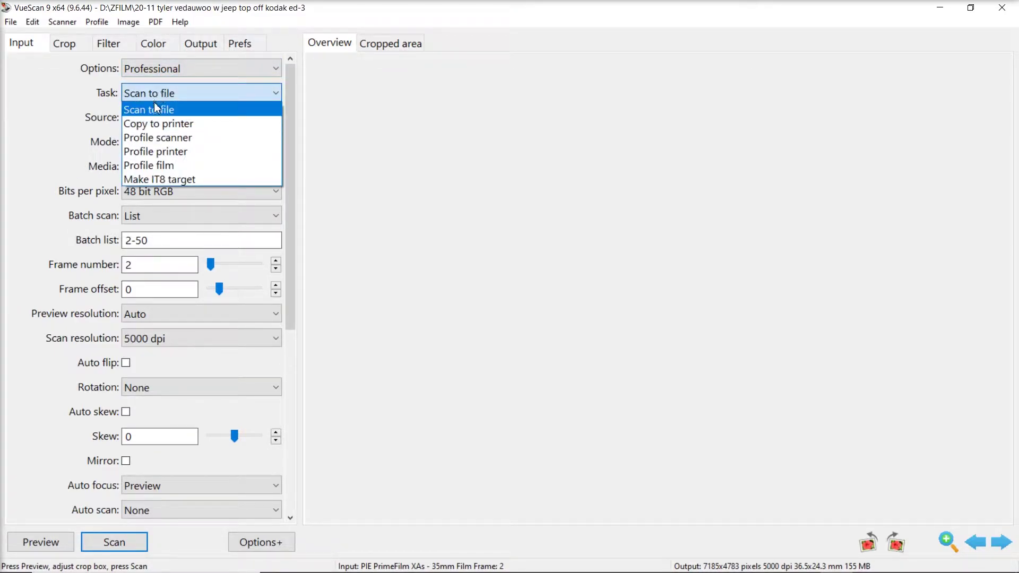
left_click(159, 109)
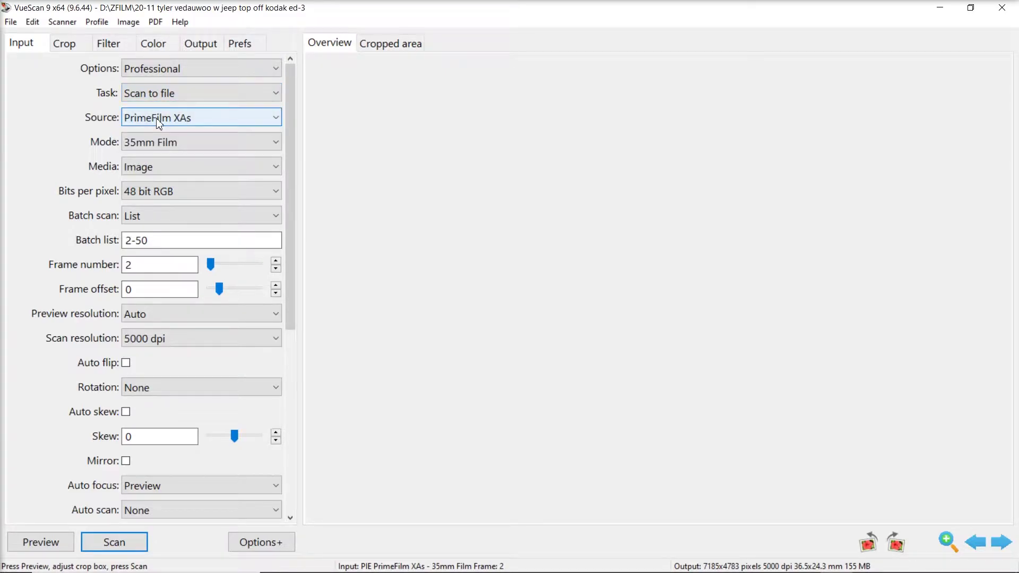
left_click(159, 119)
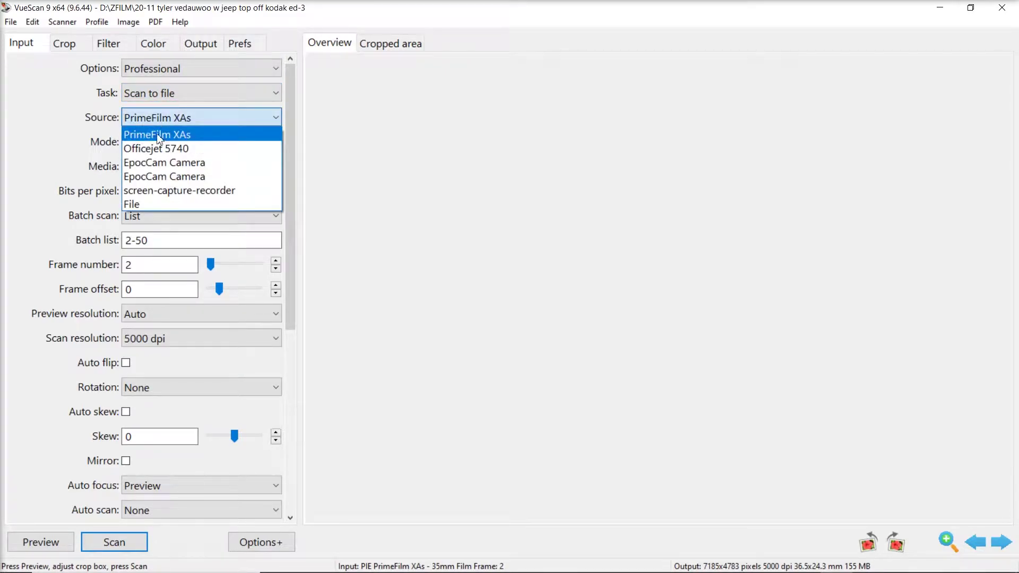
left_click(161, 119)
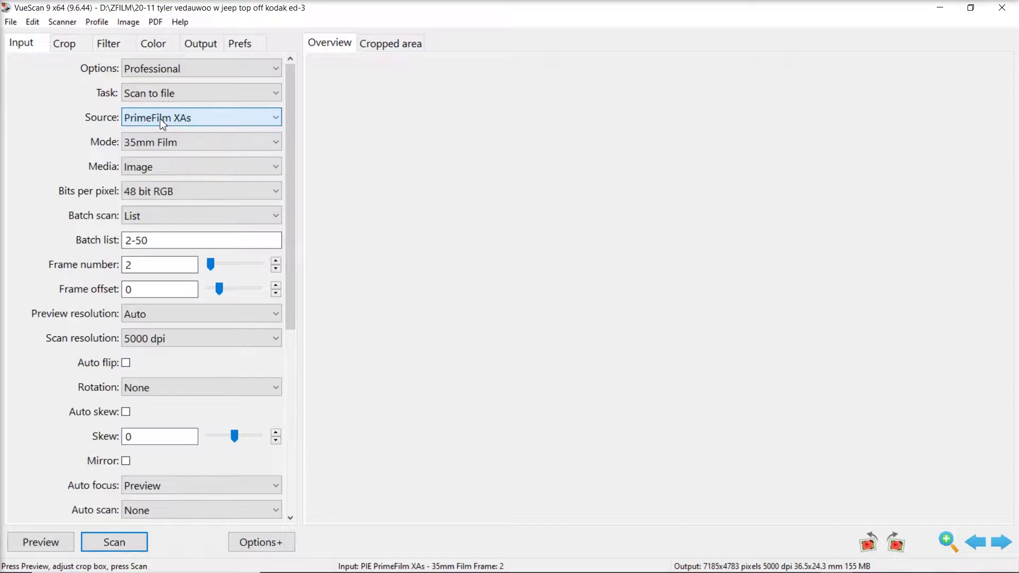
left_click(164, 141)
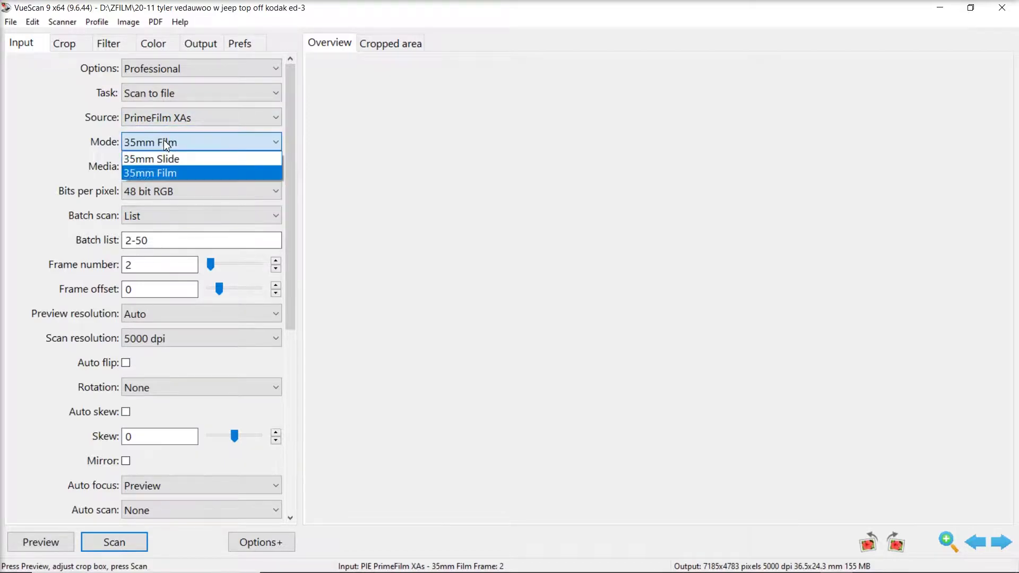
left_click(166, 142)
Step: Keep media Image, 48 bit RGB depth, List batch scan and 5000 dpi resolution
left_click(160, 168)
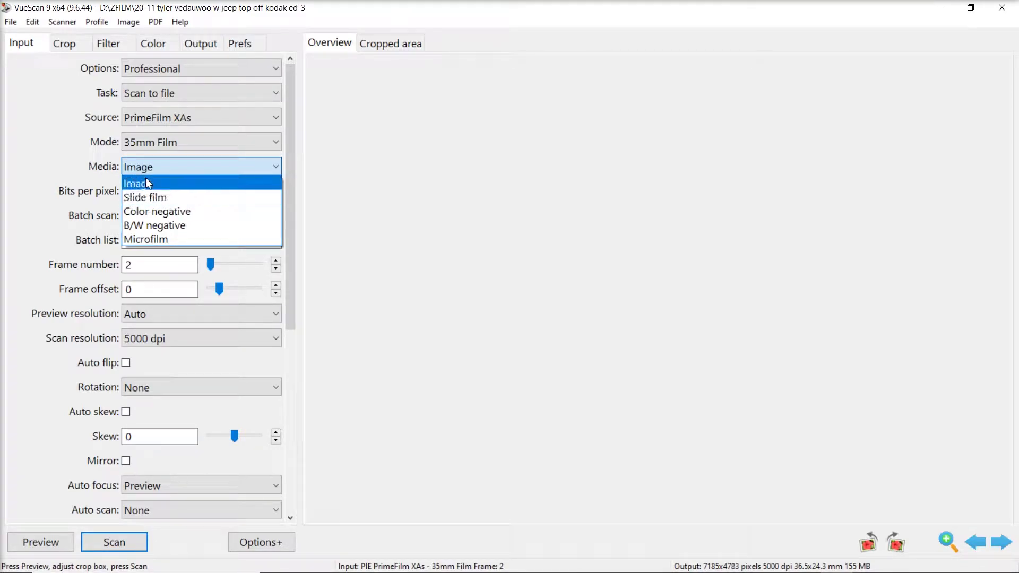
left_click(133, 186)
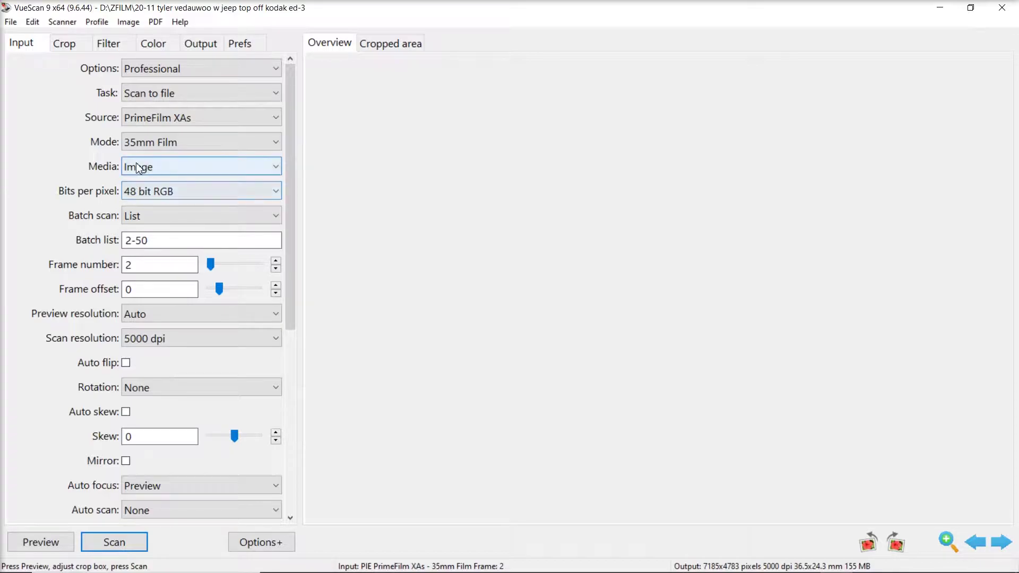
left_click(136, 193)
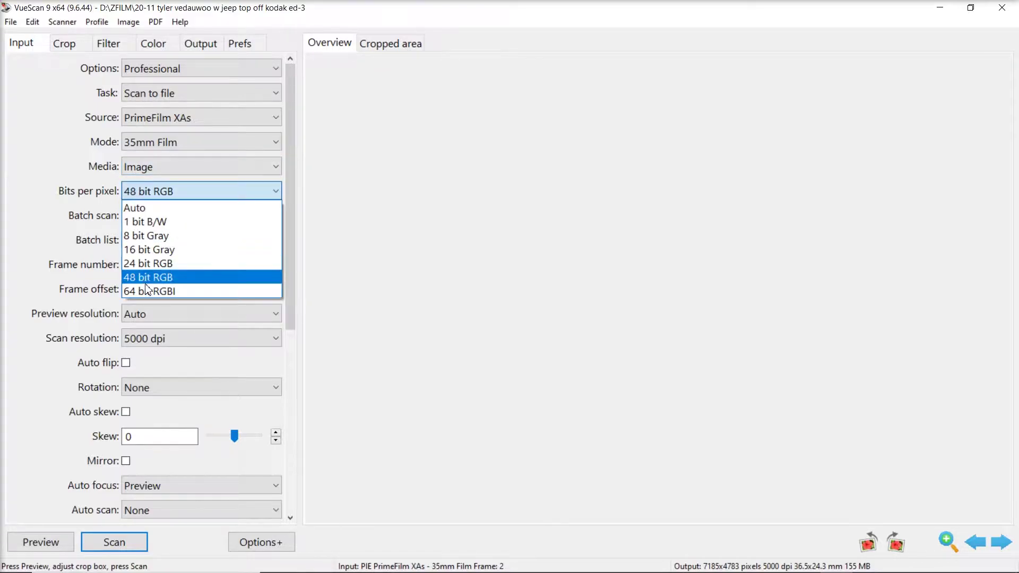
left_click(148, 281)
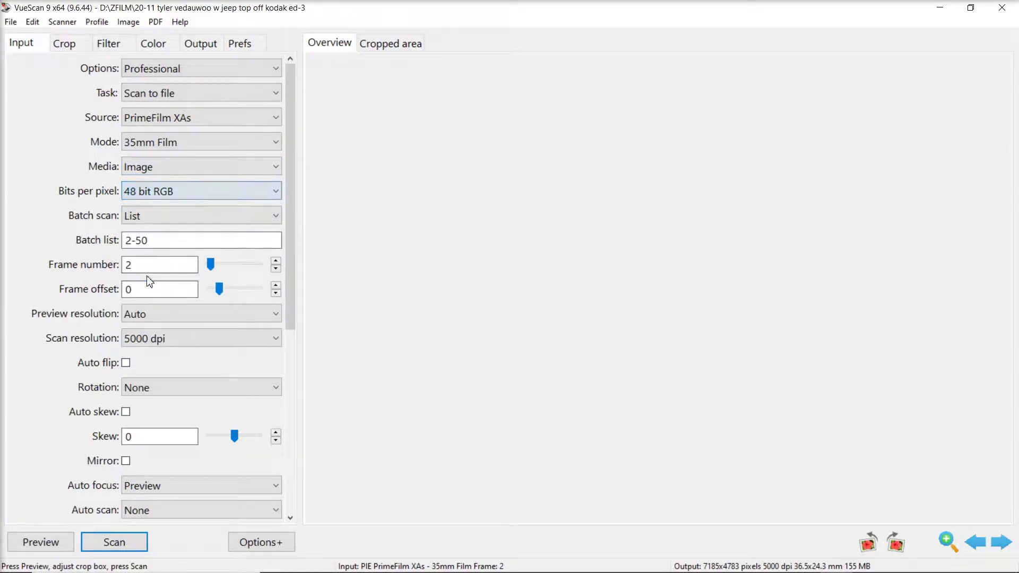
left_click(132, 220)
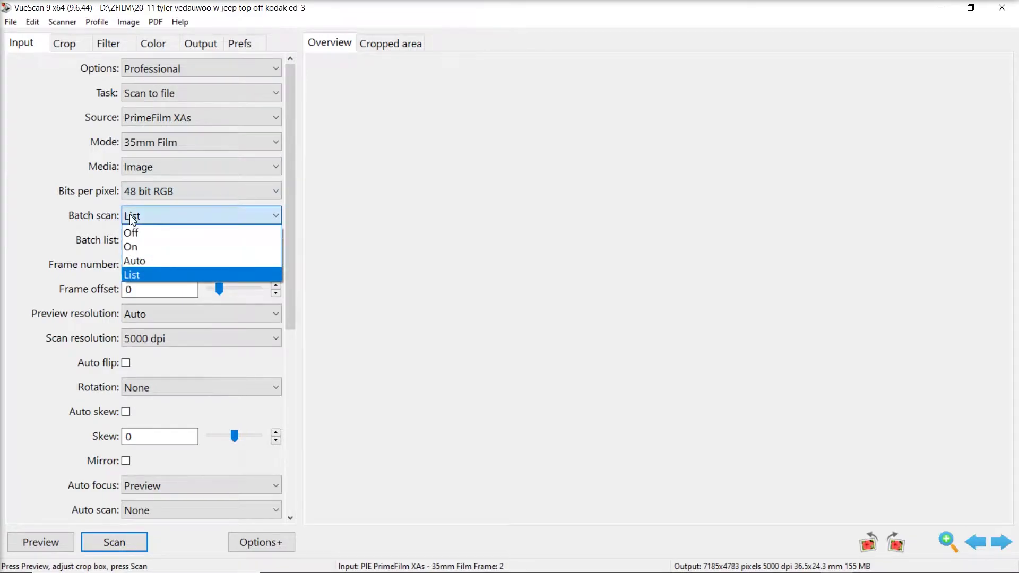
left_click(132, 219)
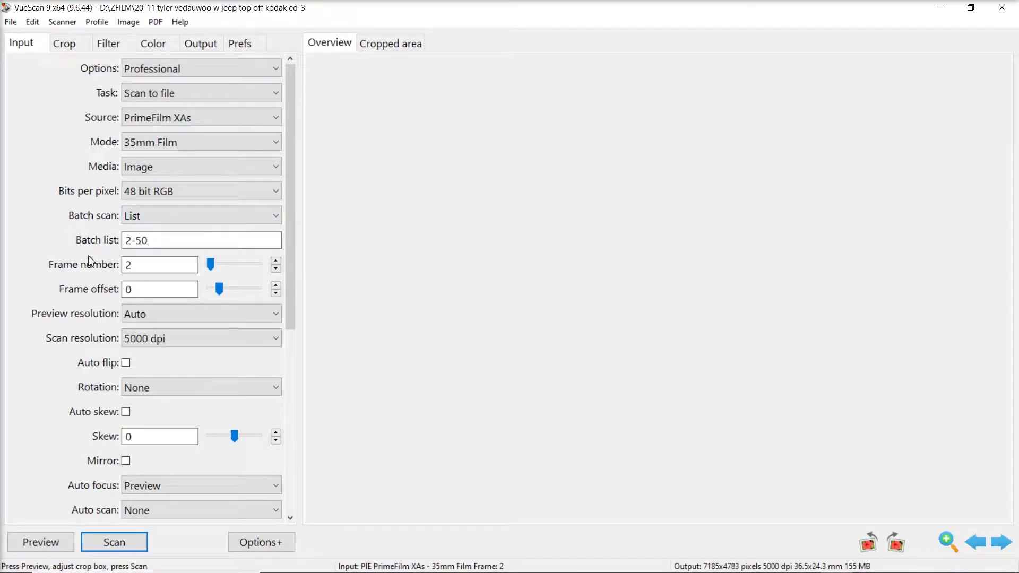
scroll(90, 261, "down", 1)
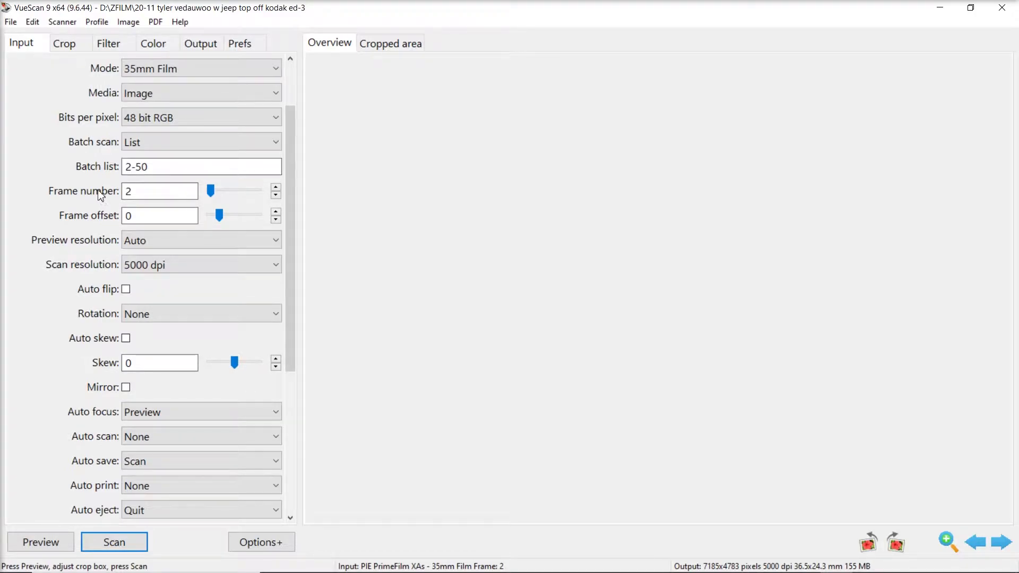
left_click(142, 264)
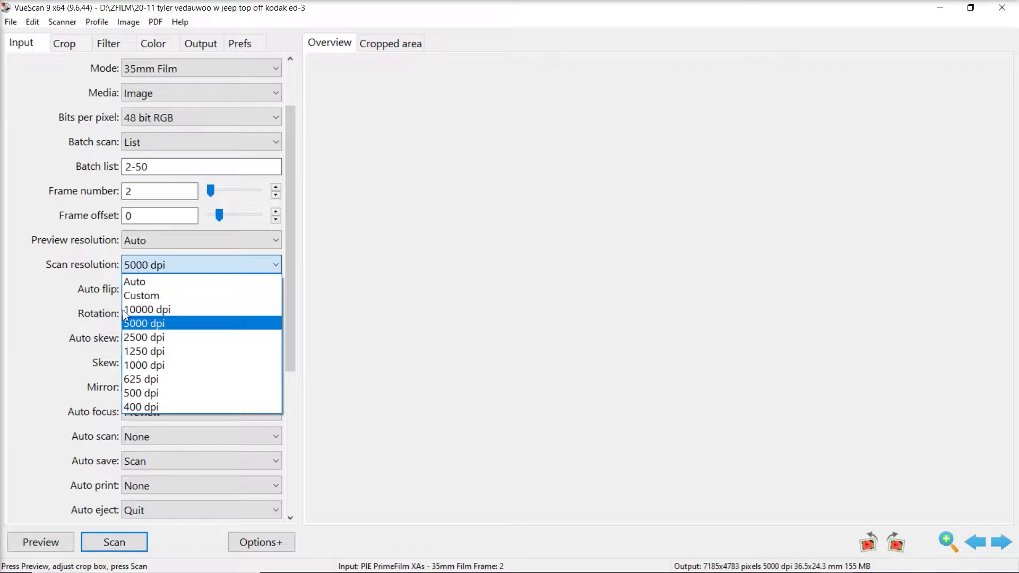
left_click(132, 324)
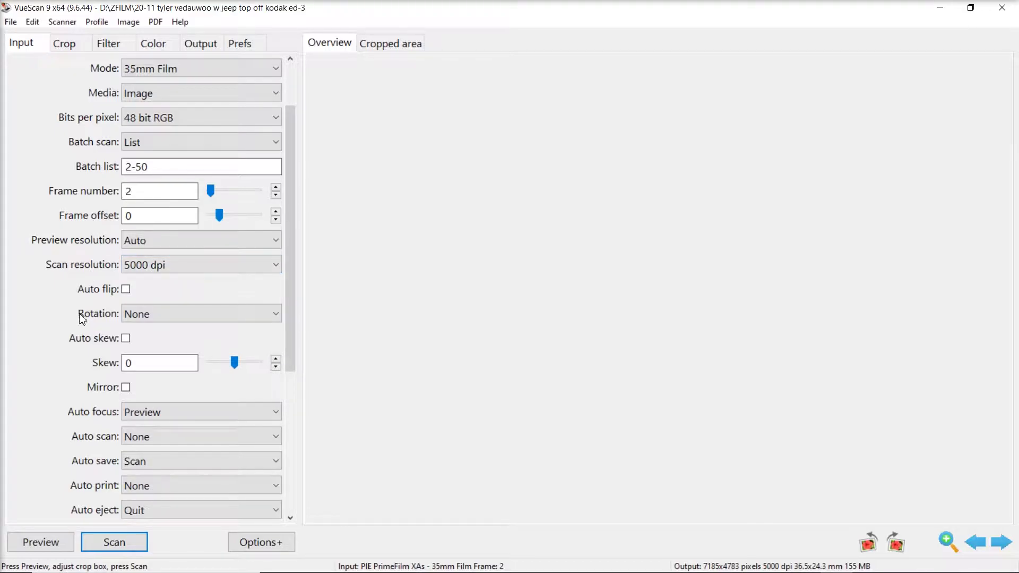
Step: Create folder '20-11 slide film demo' in ZFILM and set it as the default folder
scroll(80, 316, "down", 1)
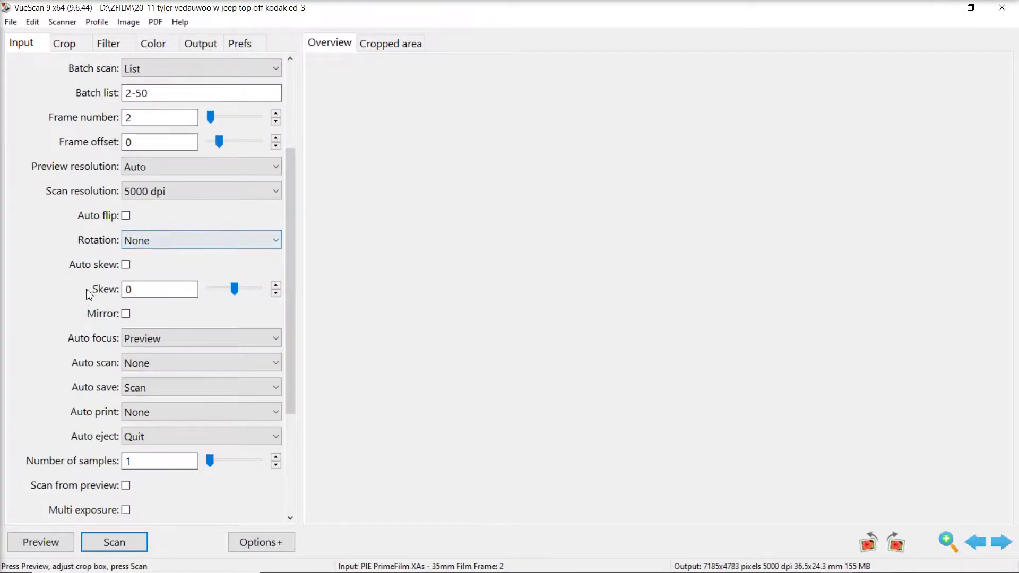
scroll(113, 325, "down", 2)
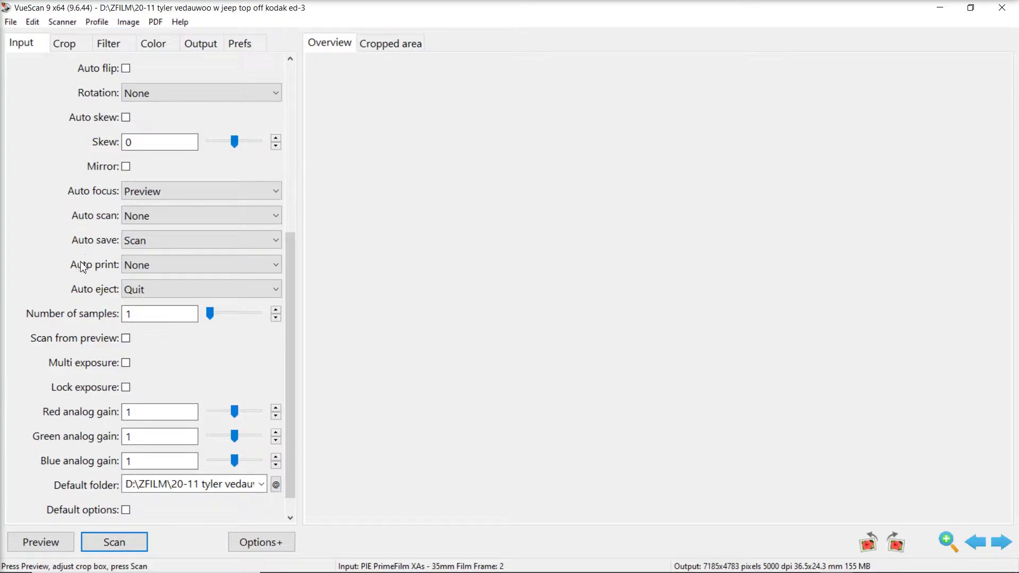
scroll(89, 314, "down", 1)
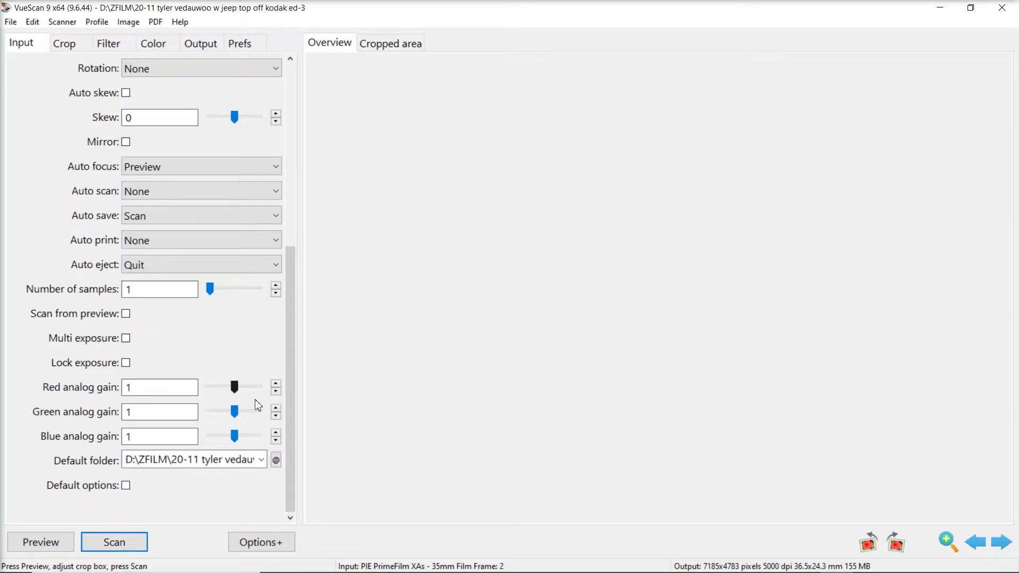
left_click(276, 459)
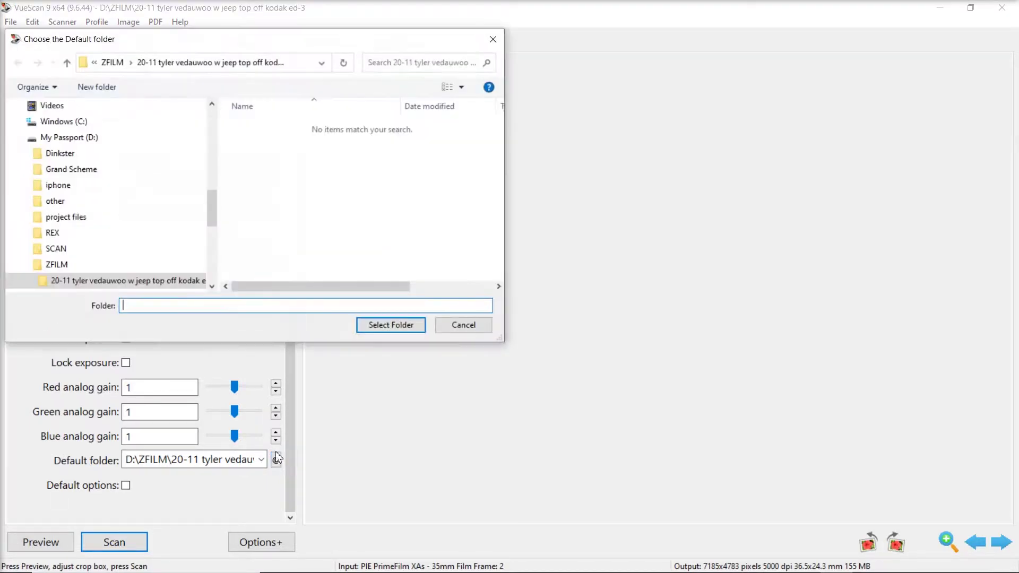
left_click(62, 266)
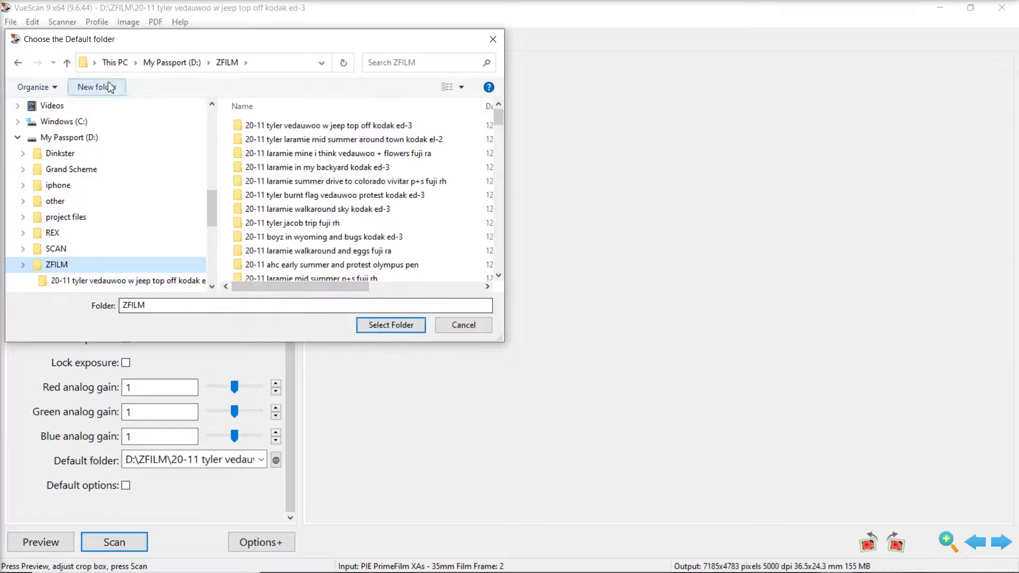
left_click(106, 90)
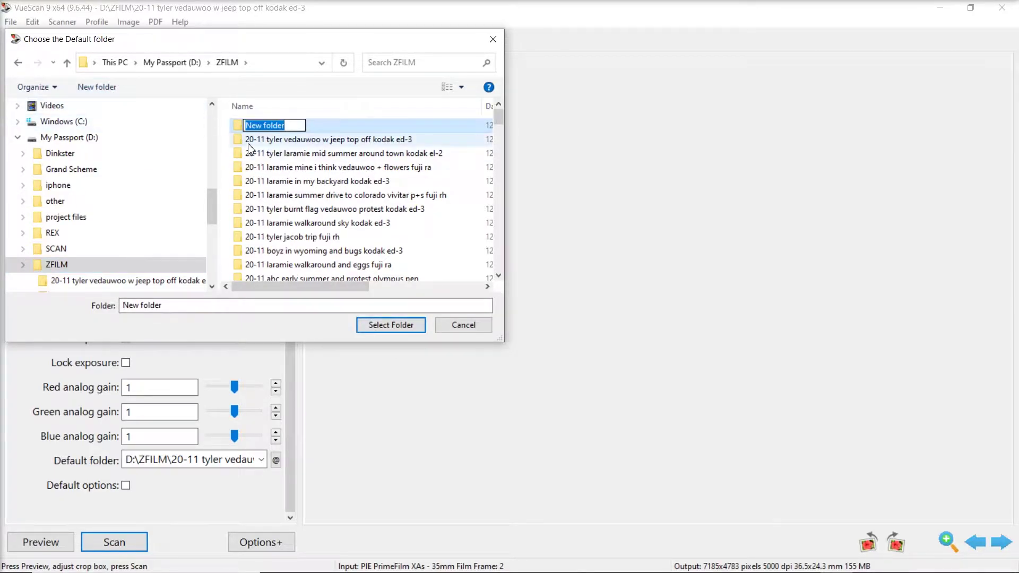
type("20-11")
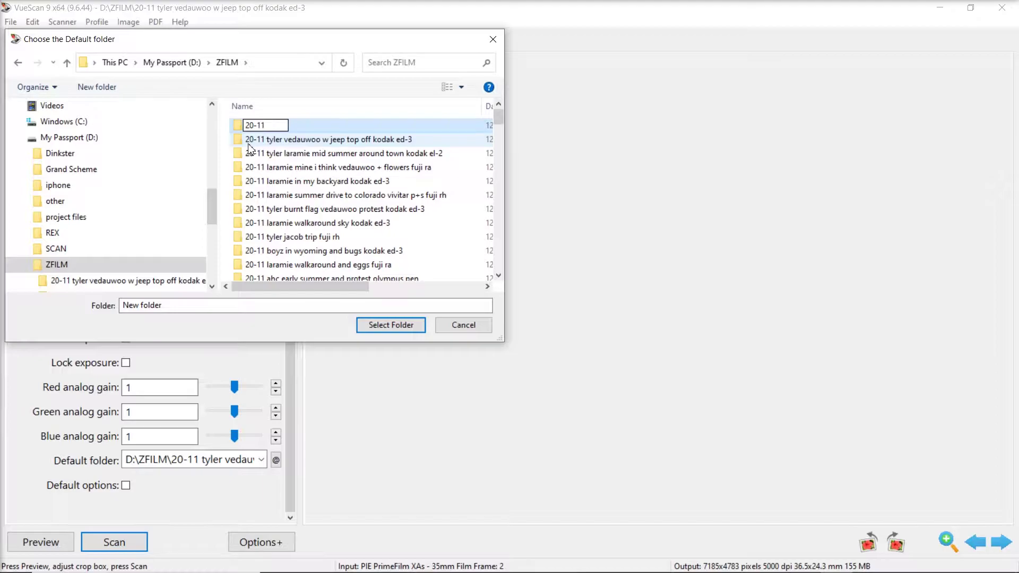
type(" slide film demo")
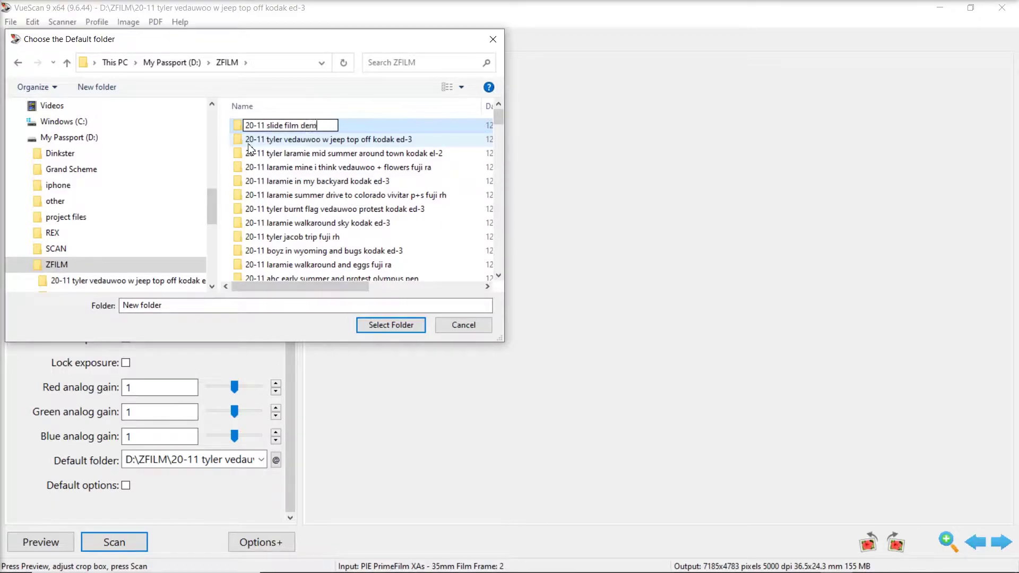
key("Return")
left_click(377, 323)
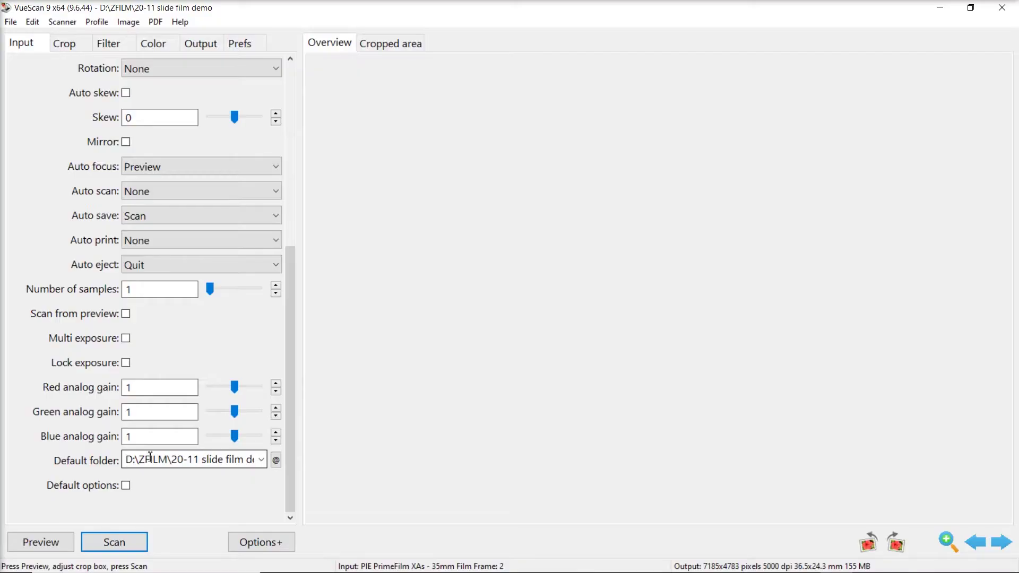
Step: Keep crop size Maximum, infrared clean Medium and colour balance None, then view Output settings
left_click(64, 45)
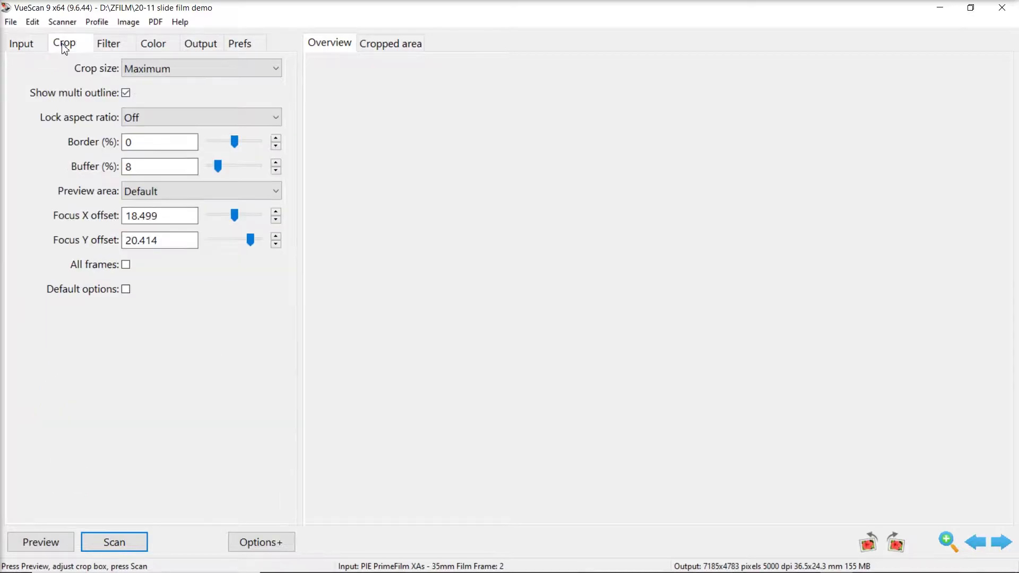
left_click(151, 69)
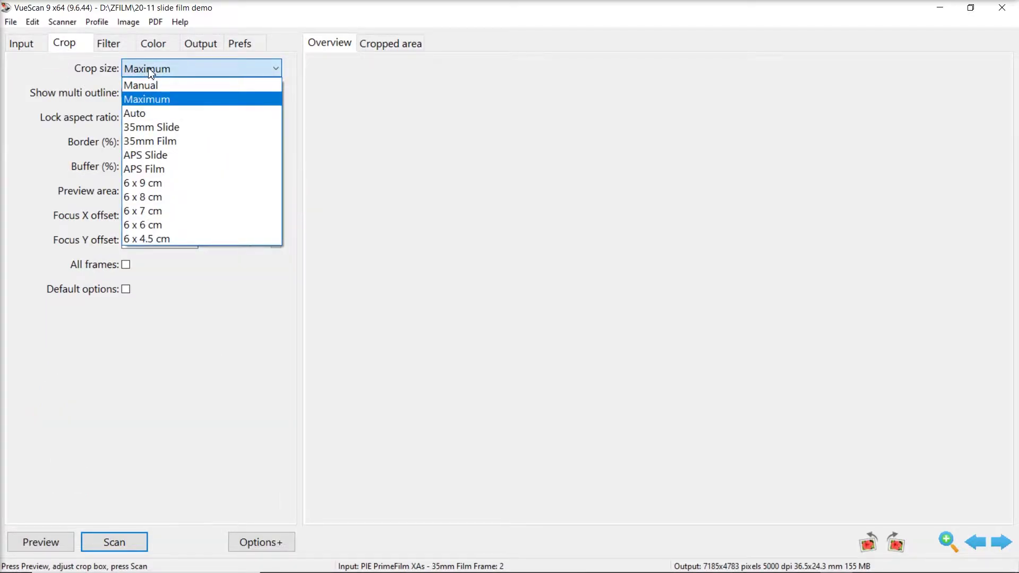
left_click(149, 103)
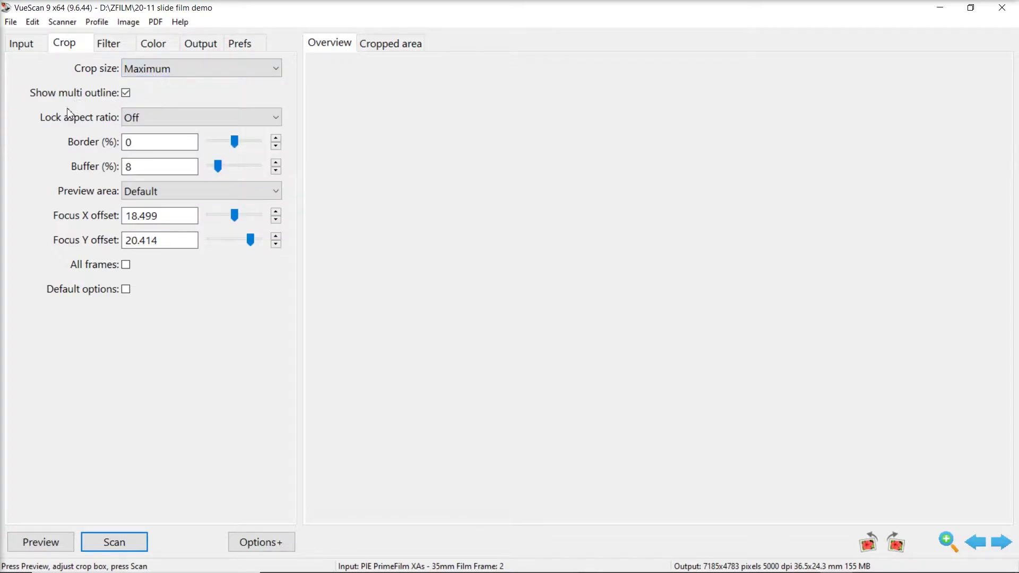
left_click(122, 47)
left_click(140, 70)
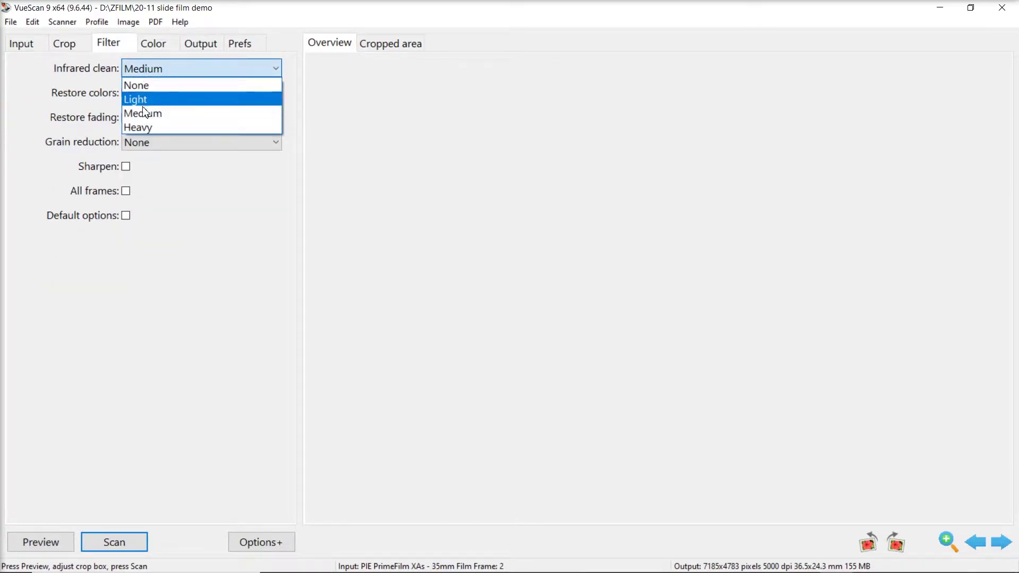
left_click(143, 113)
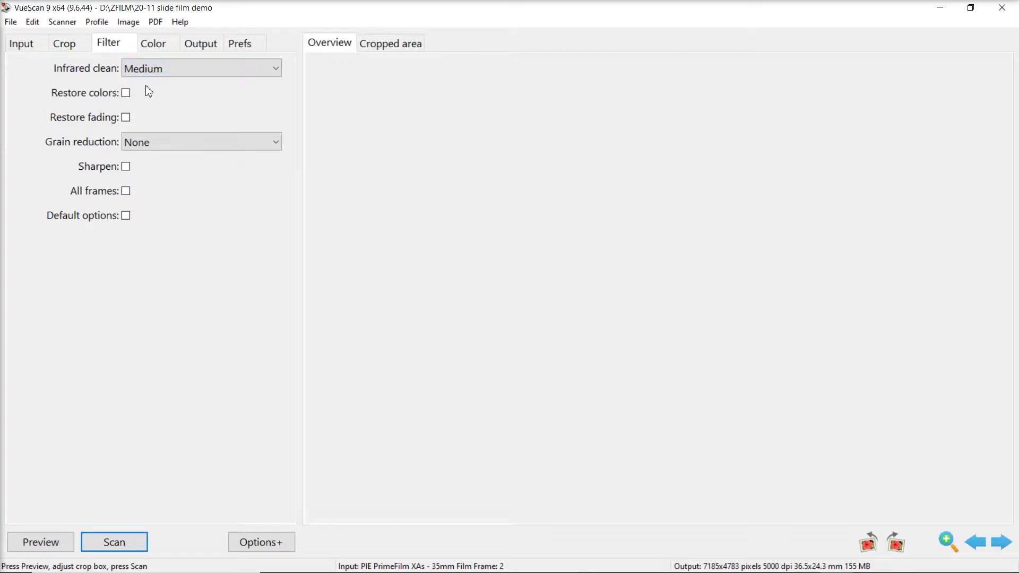
left_click(154, 47)
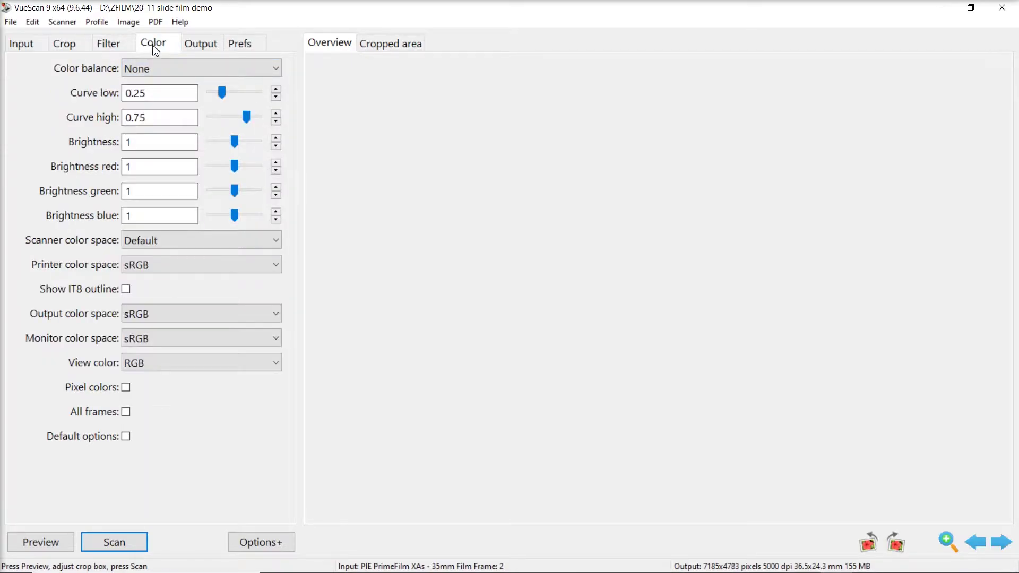
left_click(138, 71)
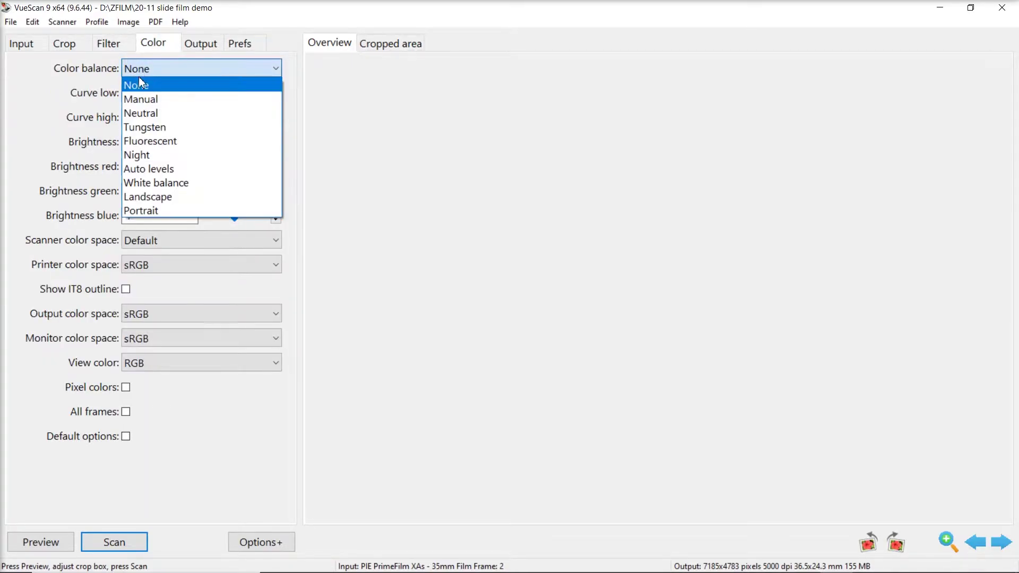
left_click(141, 85)
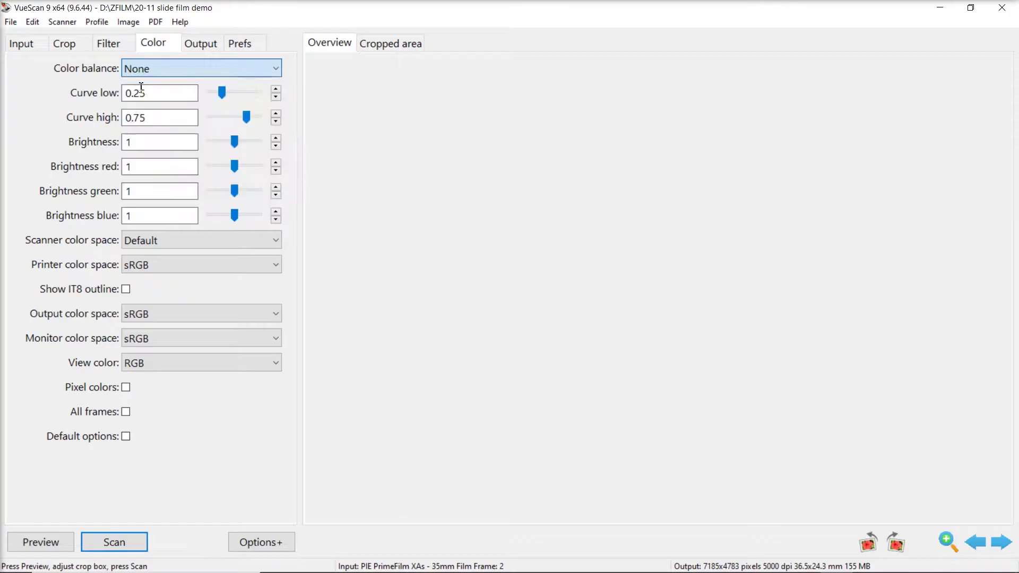
left_click(199, 46)
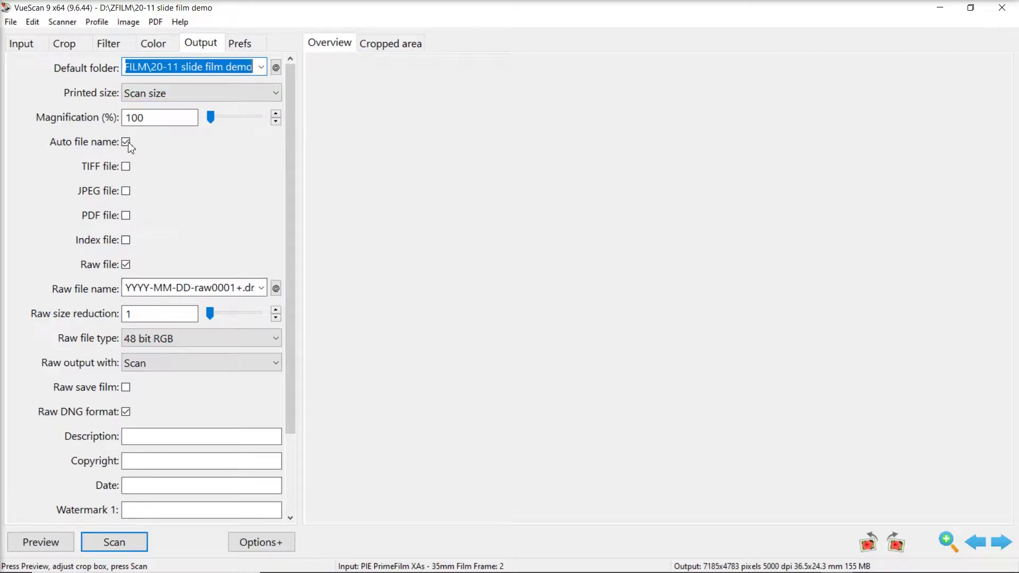
Step: Toggle Raw file output off and back on, review output options, then return to Input settings
left_click(126, 264)
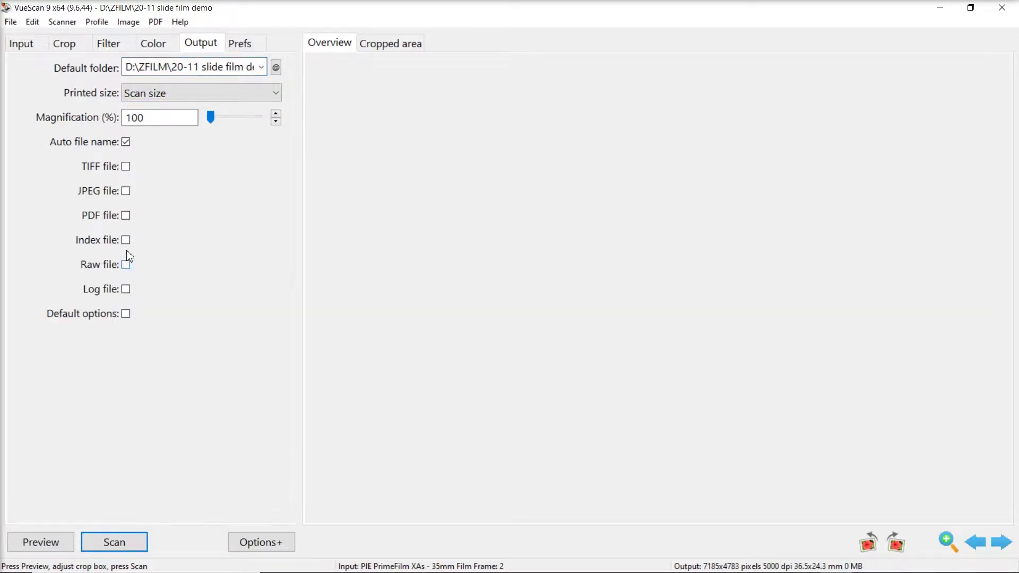
left_click(126, 265)
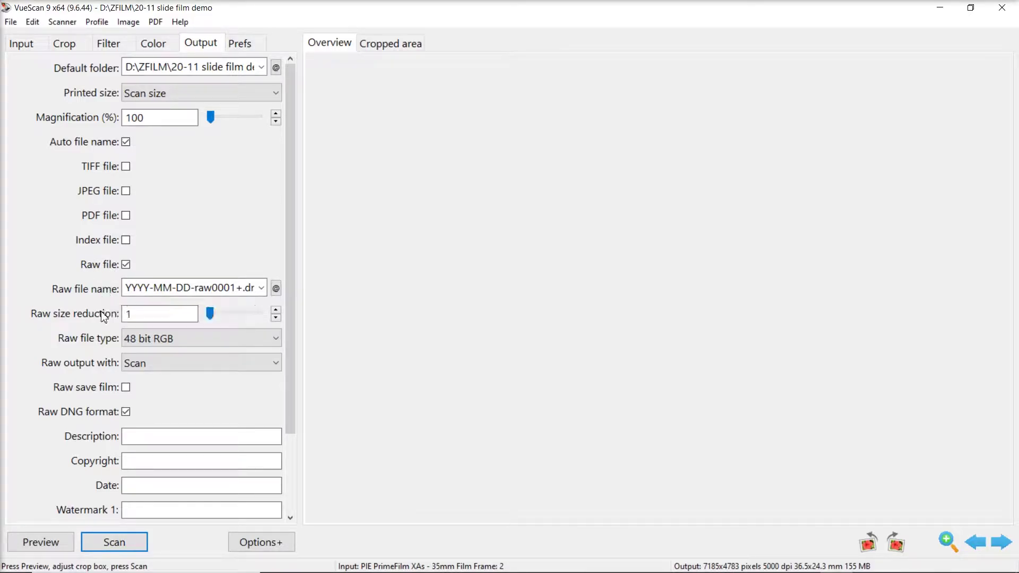
scroll(103, 313, "down", 1)
scroll(102, 315, "down", 1)
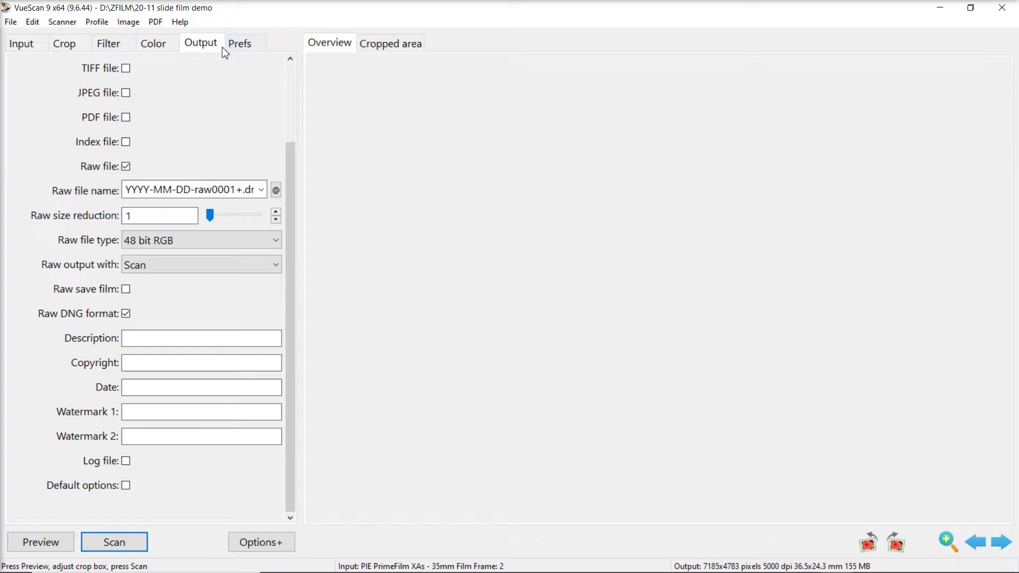
left_click(21, 46)
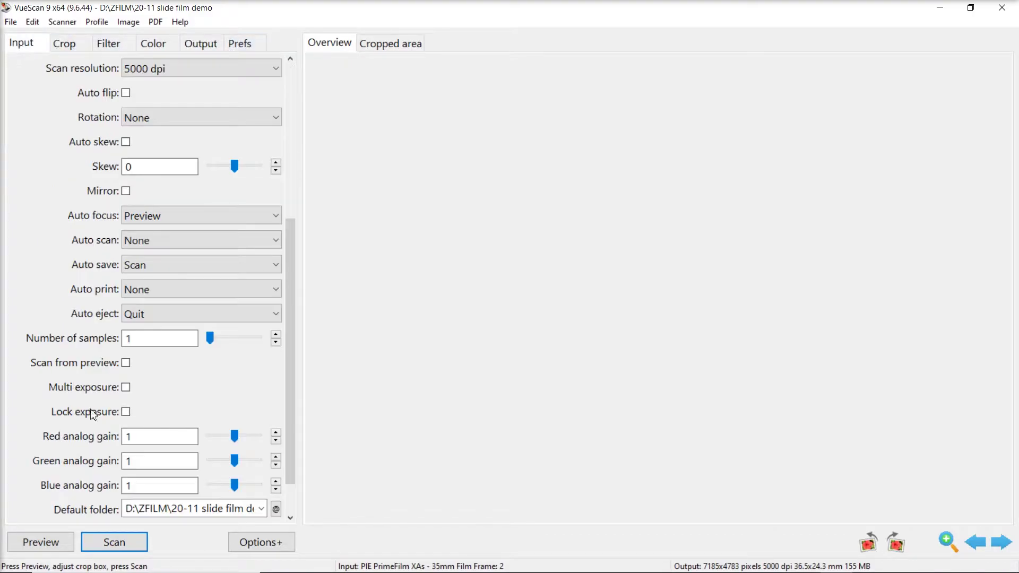
Step: Start scanning the slide with the Scan button
left_click(123, 542)
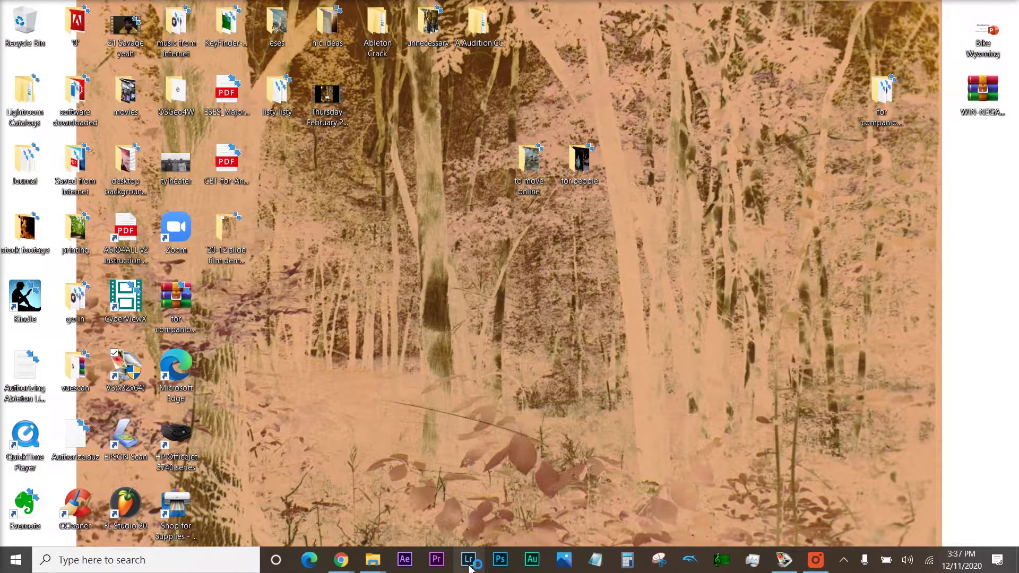
Step: Launch Lightroom Classic and create a new catalog named '20-11 slide film demo'
left_click(468, 558)
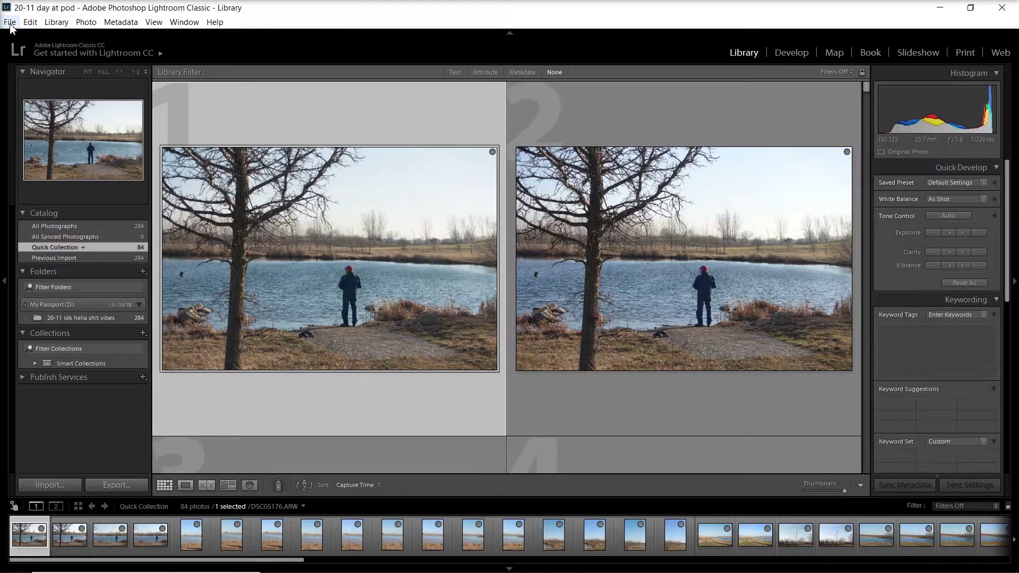
left_click(10, 23)
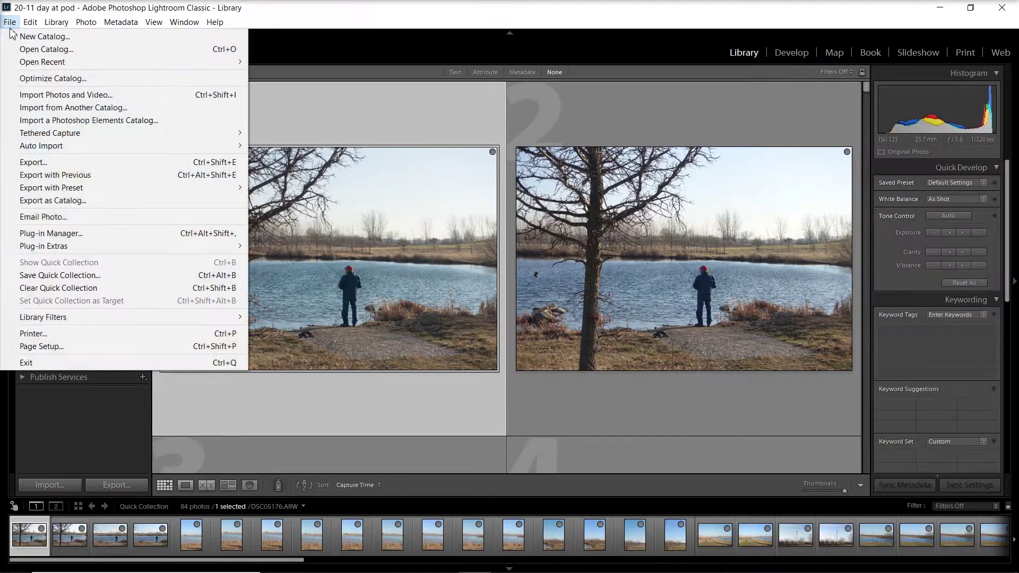
left_click(16, 37)
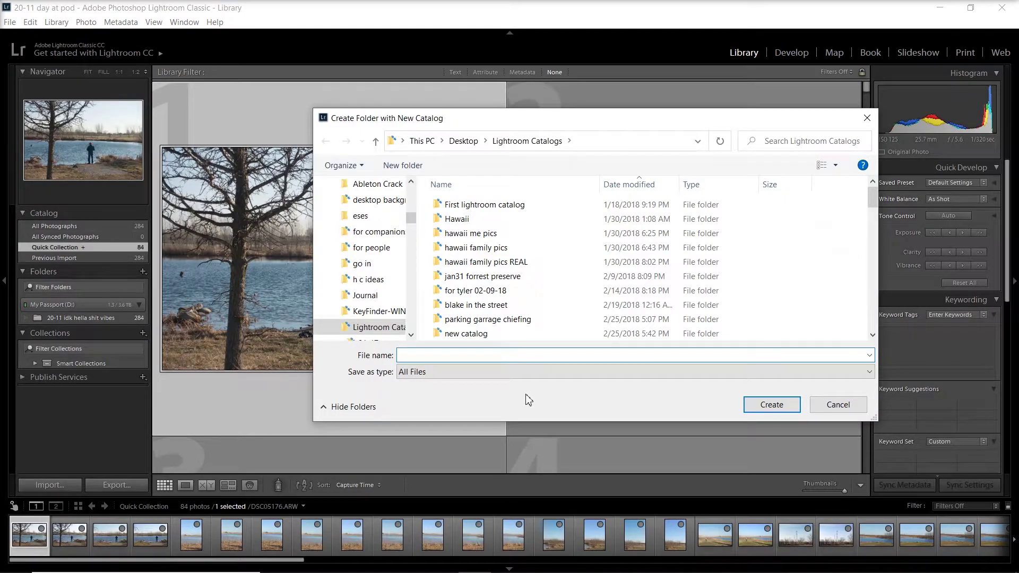
type("20-11")
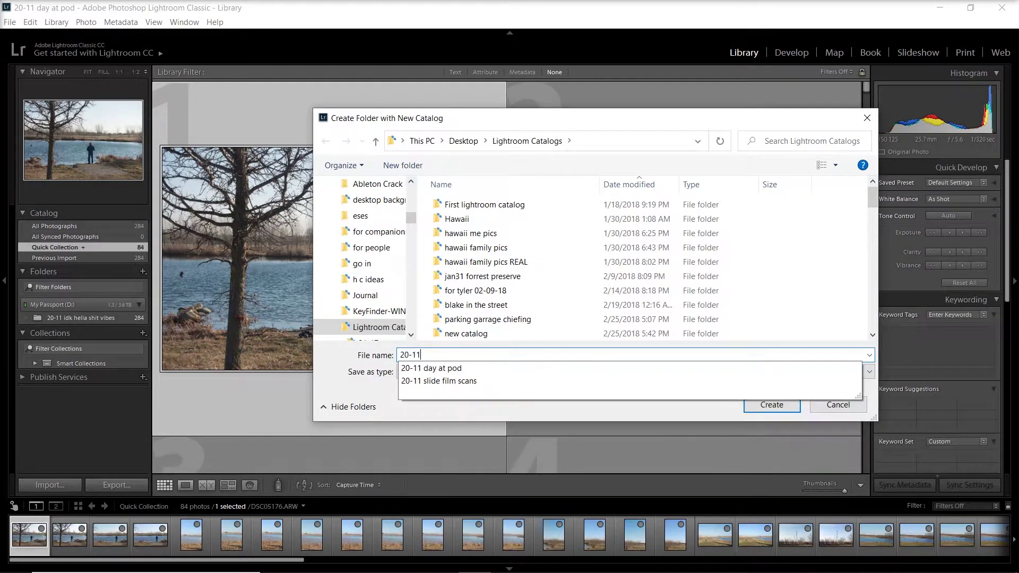
type(" slide film demo")
key("Return")
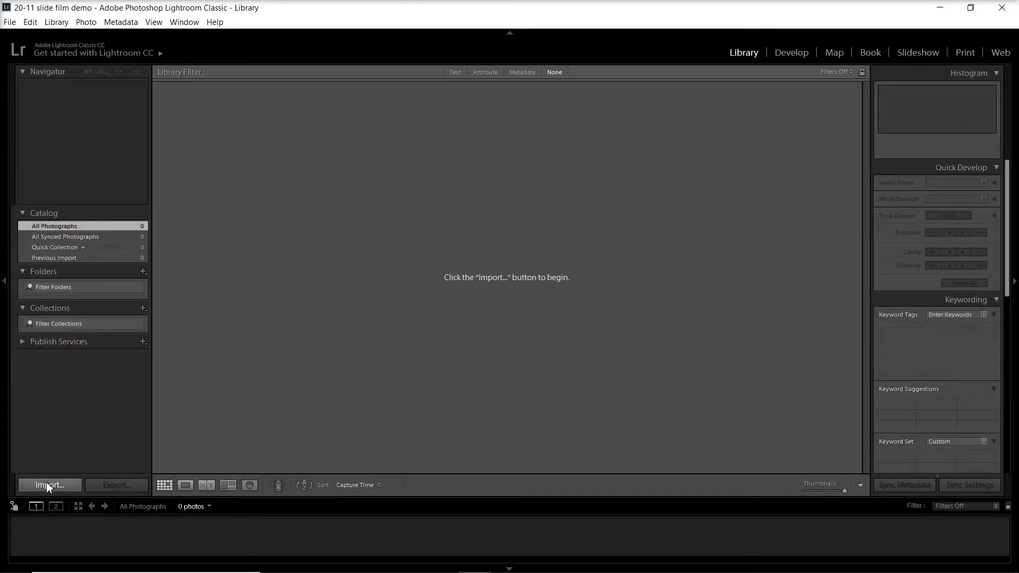
Step: Import the 41 slide scans from the external drive's folder
left_click(46, 482)
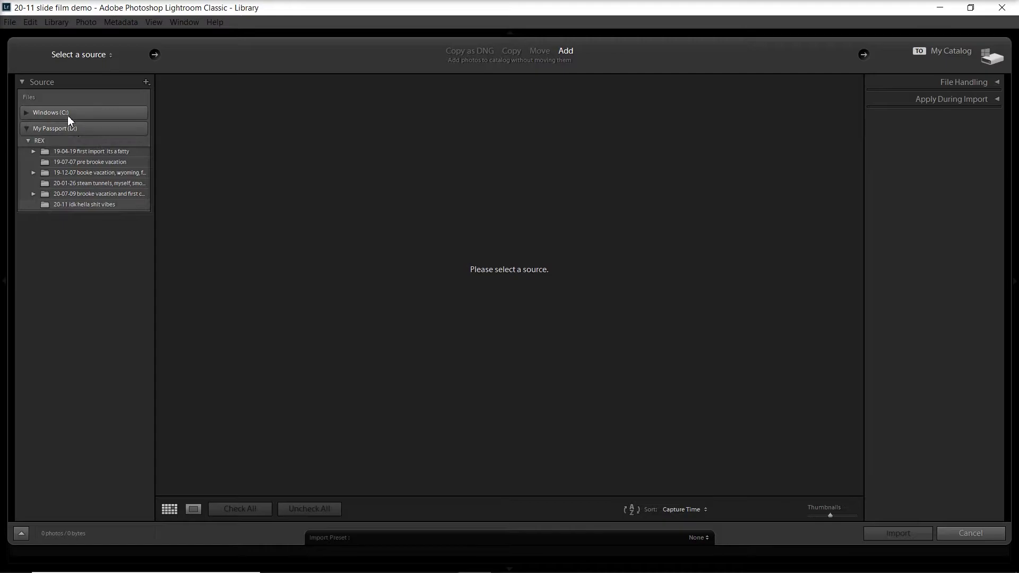
left_click(29, 141)
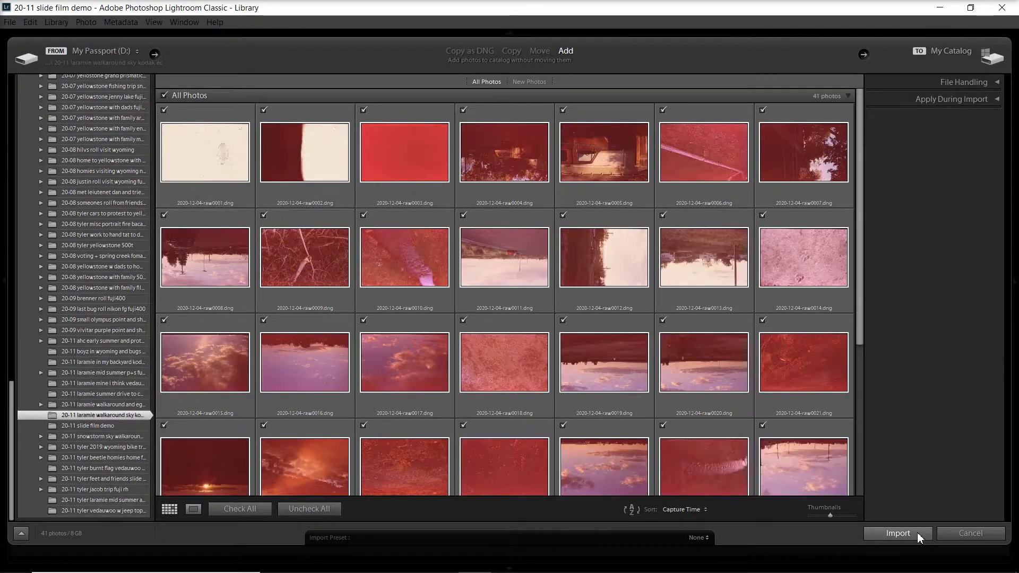
left_click(917, 533)
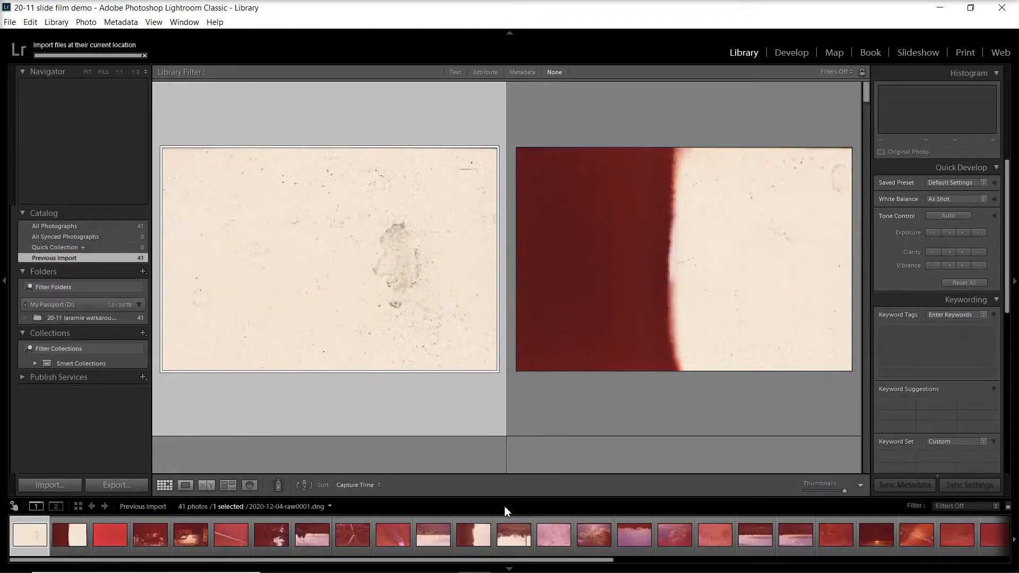
Step: Browse the imported scans, viewing the first, seventh and eleventh frames
left_click(187, 483)
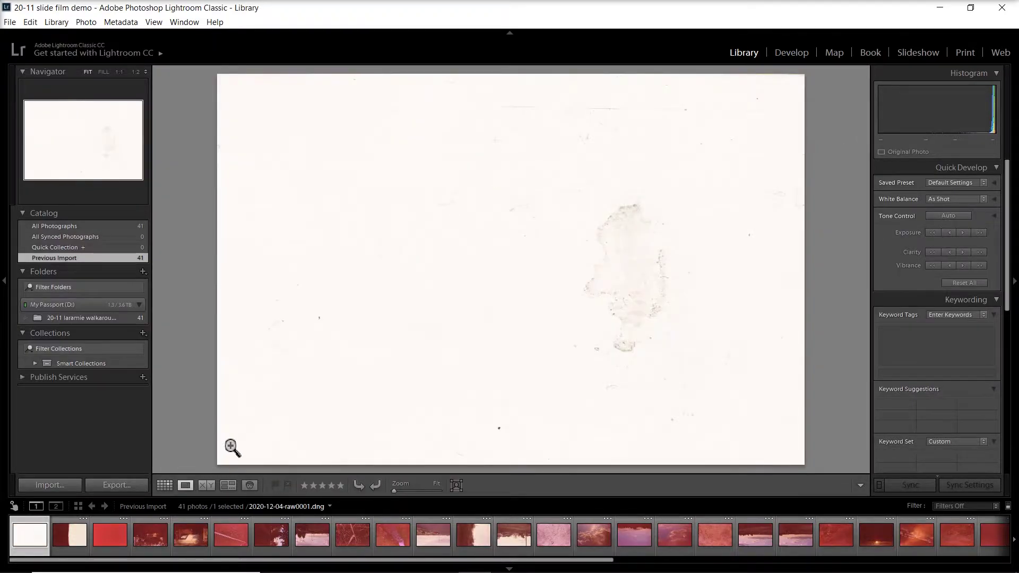
left_click(256, 537)
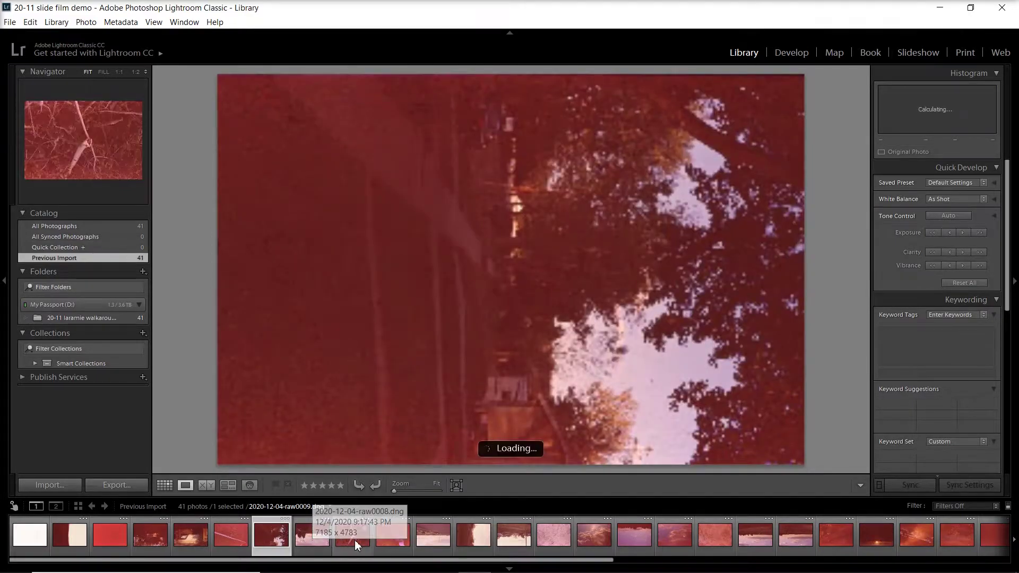
left_click(427, 538)
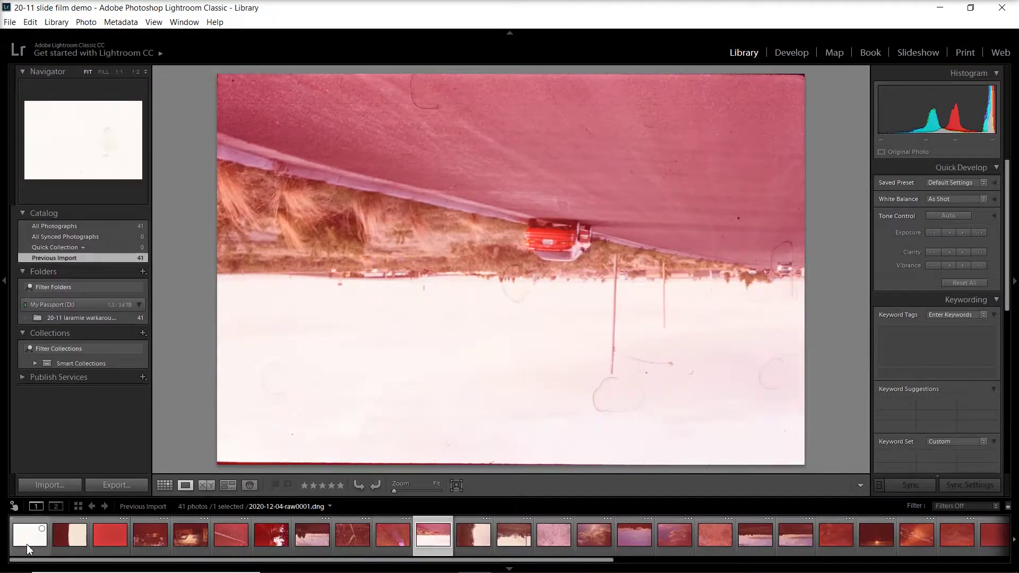
left_click(28, 547)
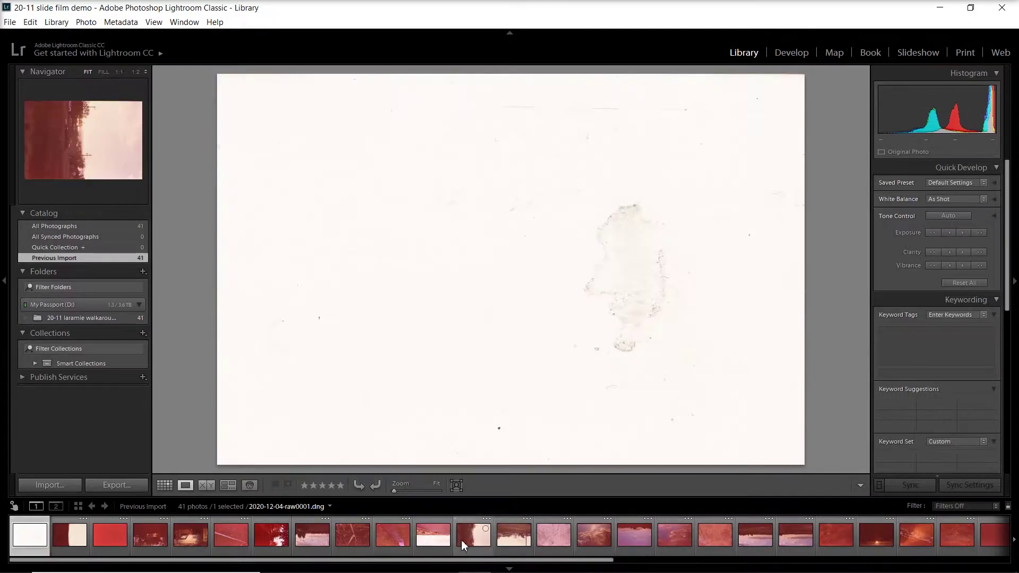
scroll(712, 552, "down", 5)
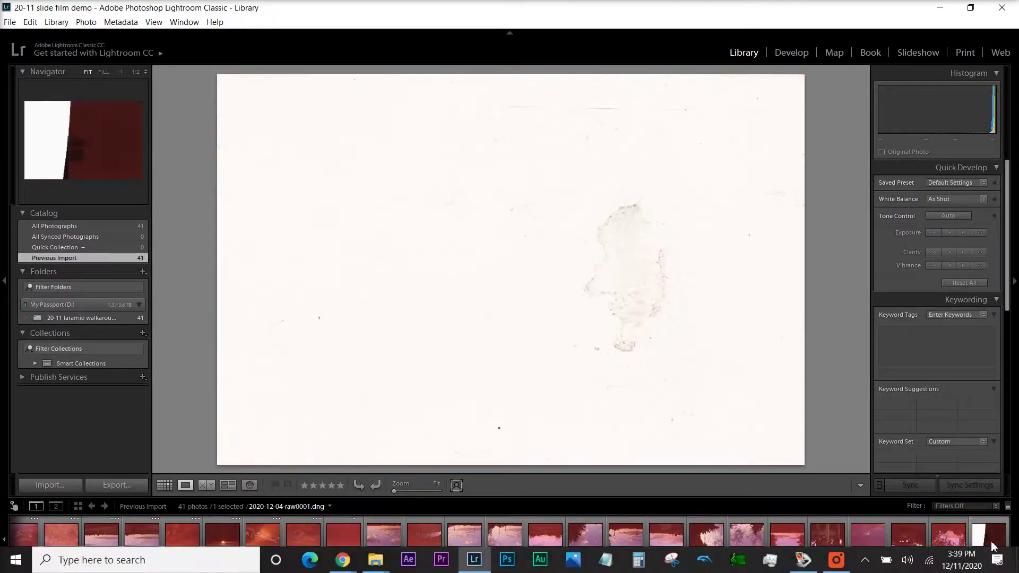
Step: Select all 41 photos and rotate them clockwise twice
left_click(982, 544, "shift")
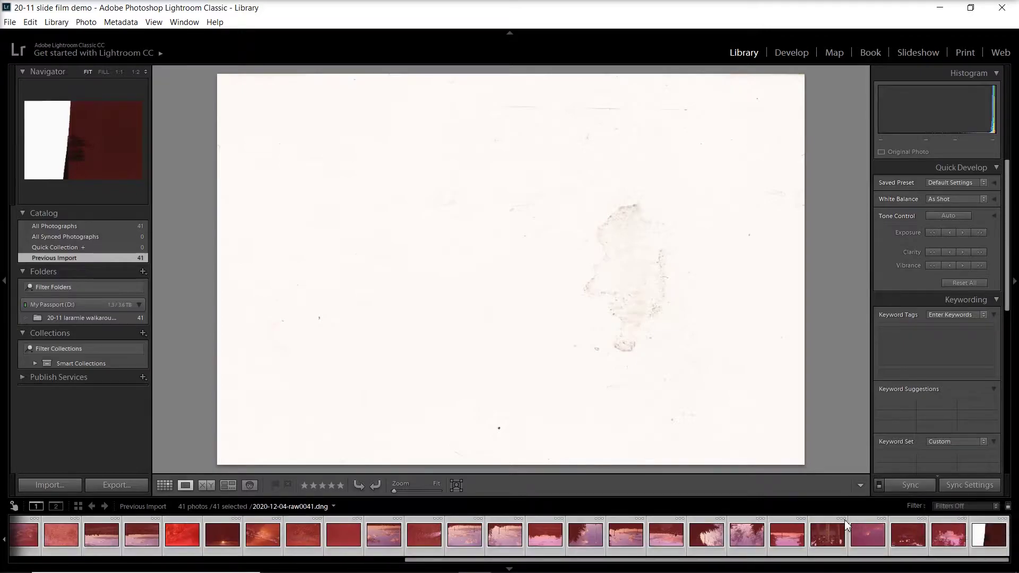
right_click(824, 539)
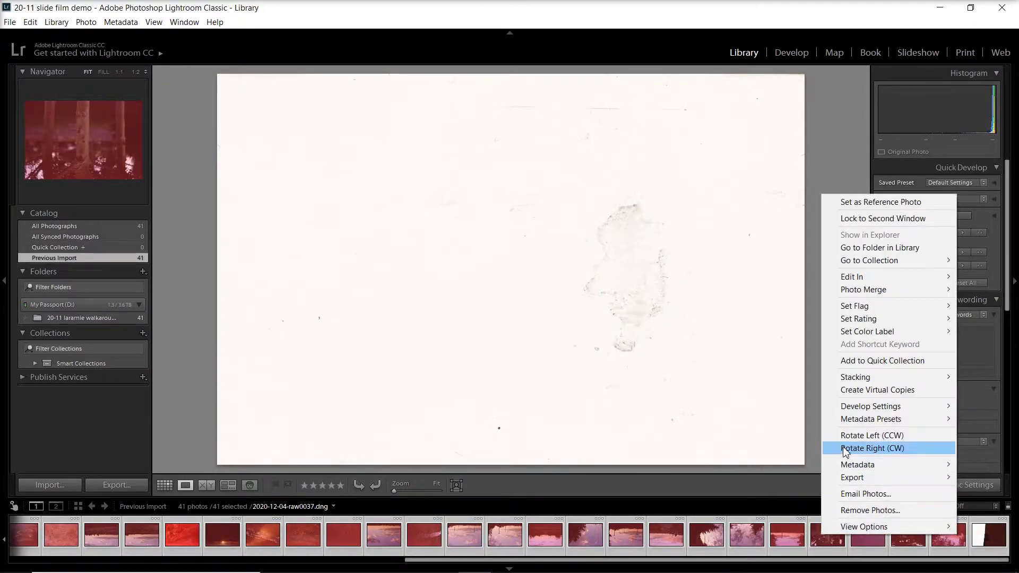
left_click(838, 448)
right_click(824, 533)
left_click(851, 447)
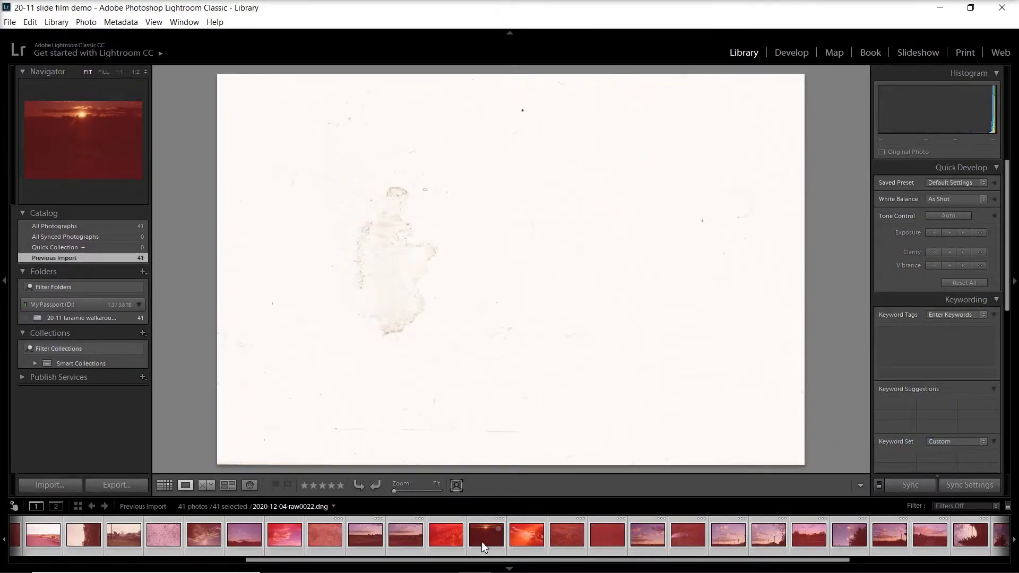
Step: Open the red truck-and-garage photo from the Laramie walkaround folder
left_click(276, 542)
scroll(215, 535, "up", 3)
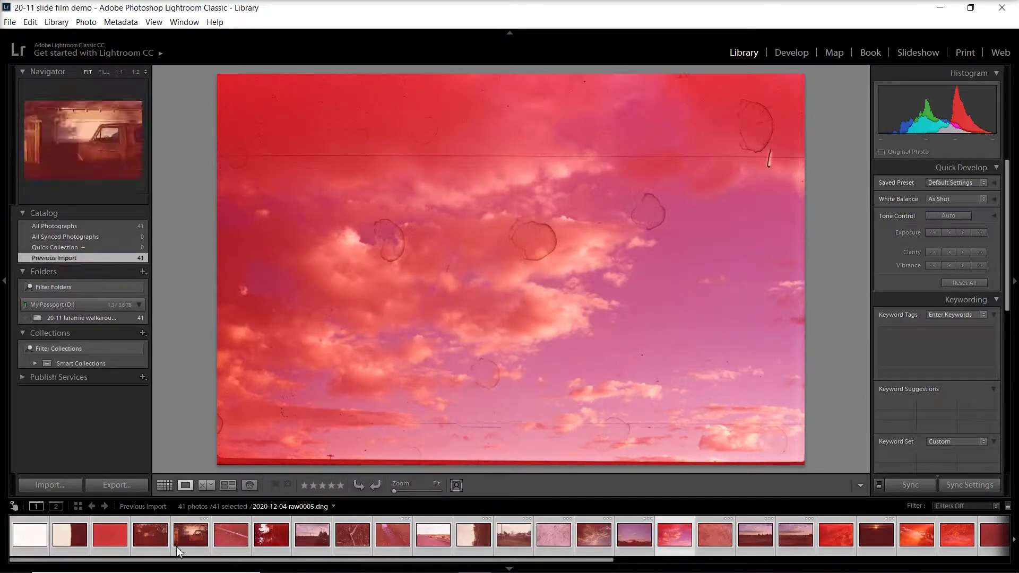
left_click(150, 536)
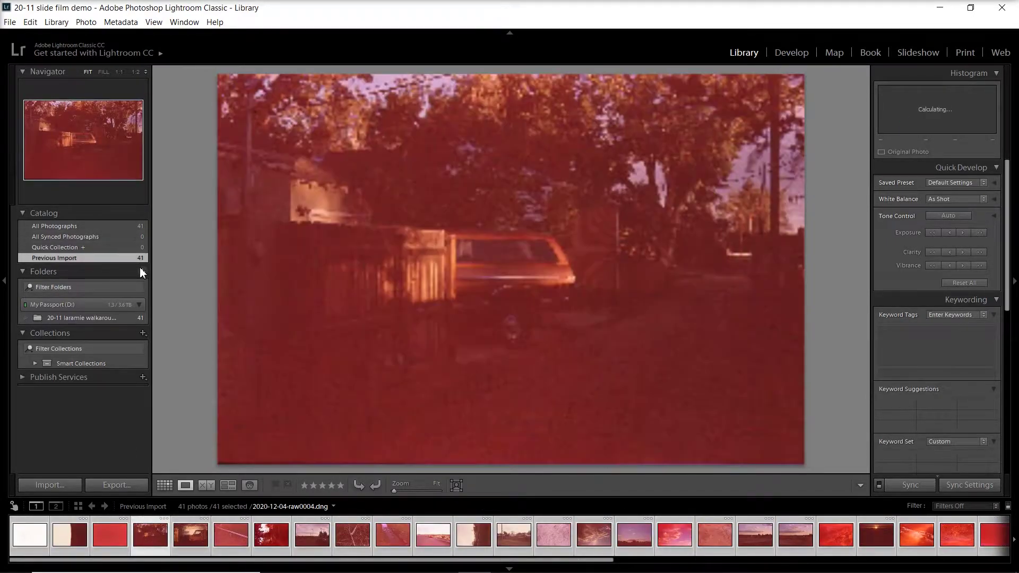
left_click(103, 317)
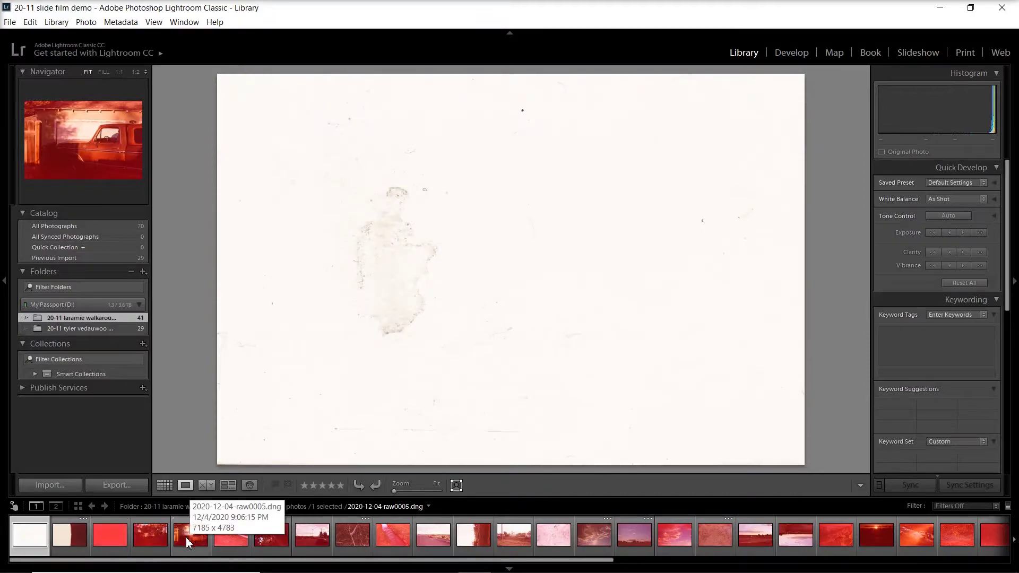
left_click(186, 537)
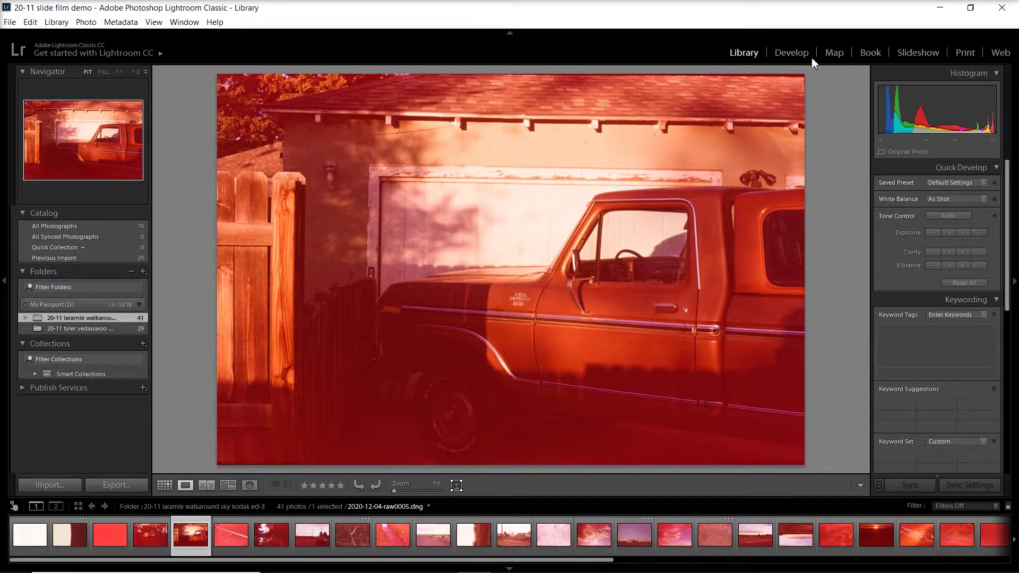
Step: In Develop, pull the truck photo's Tint to -95 and cool its Temperature
left_click(793, 52)
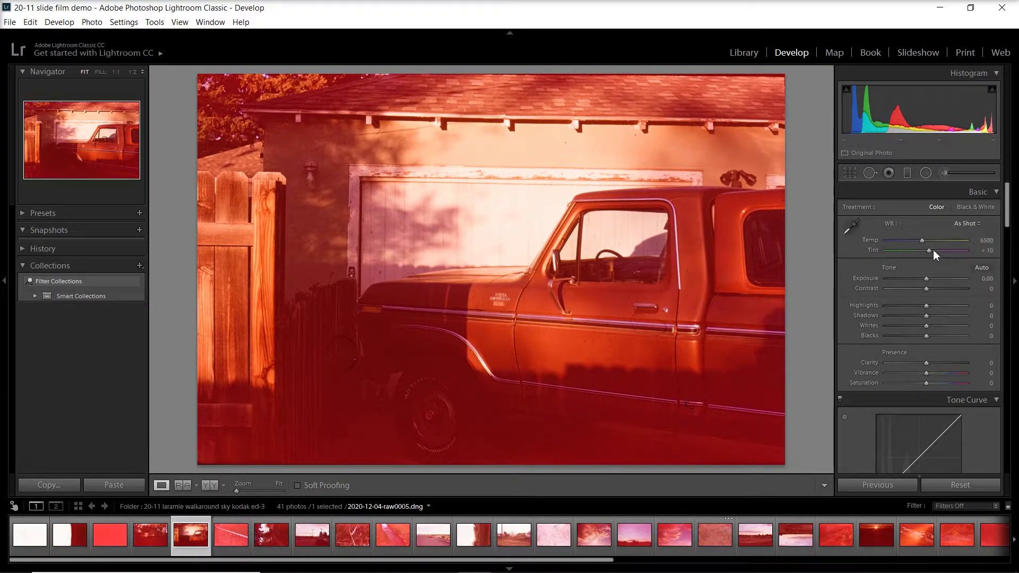
left_click_drag(930, 251, 903, 251)
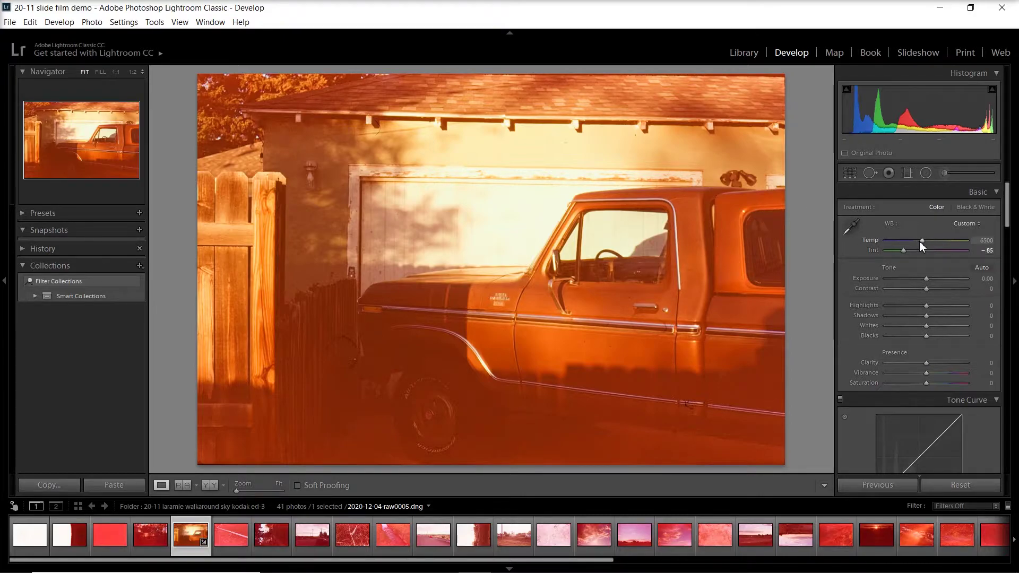
left_click_drag(922, 240, 890, 245)
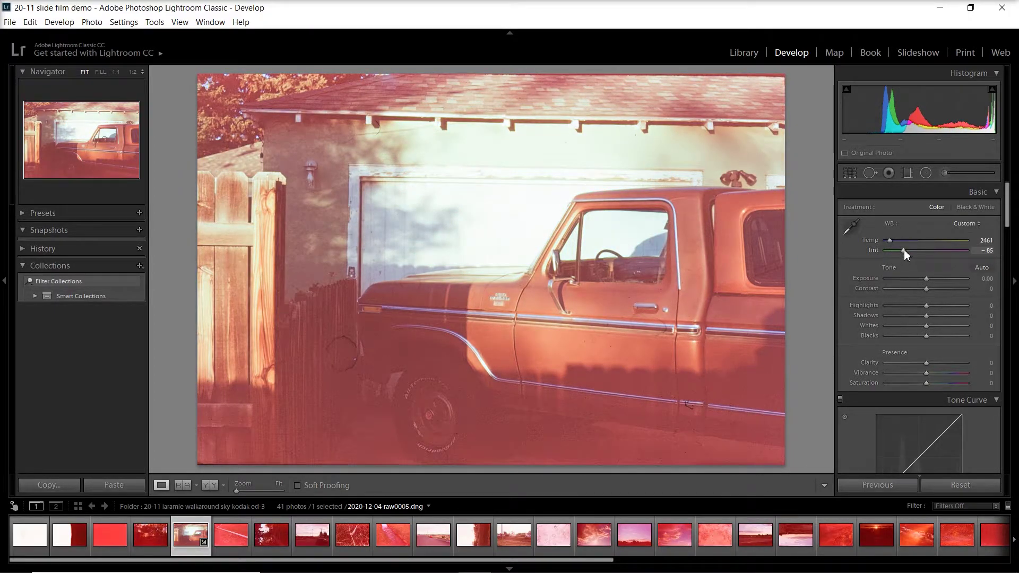
left_click_drag(904, 250, 892, 243)
left_click(983, 241)
Step: Set Temp to 2192, add contrast and lower Blacks to -7
type("2192")
key("Return")
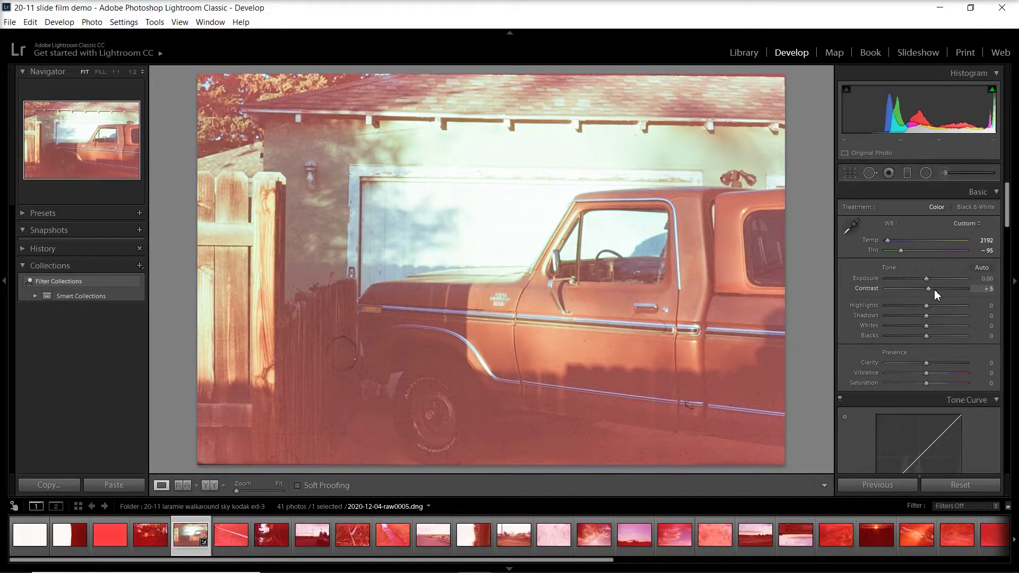
mouse_move(934, 289)
left_mouse_down()
mouse_move(947, 289)
mouse_move(930, 289)
left_mouse_up()
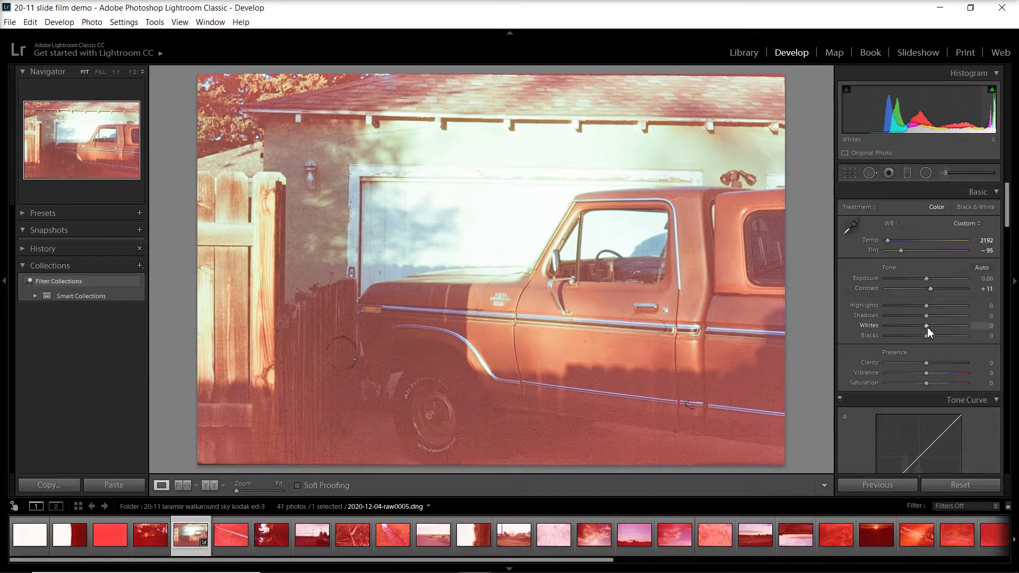
mouse_move(928, 326)
left_mouse_down()
mouse_move(945, 326)
mouse_move(920, 324)
mouse_move(911, 336)
mouse_move(921, 337)
left_mouse_up()
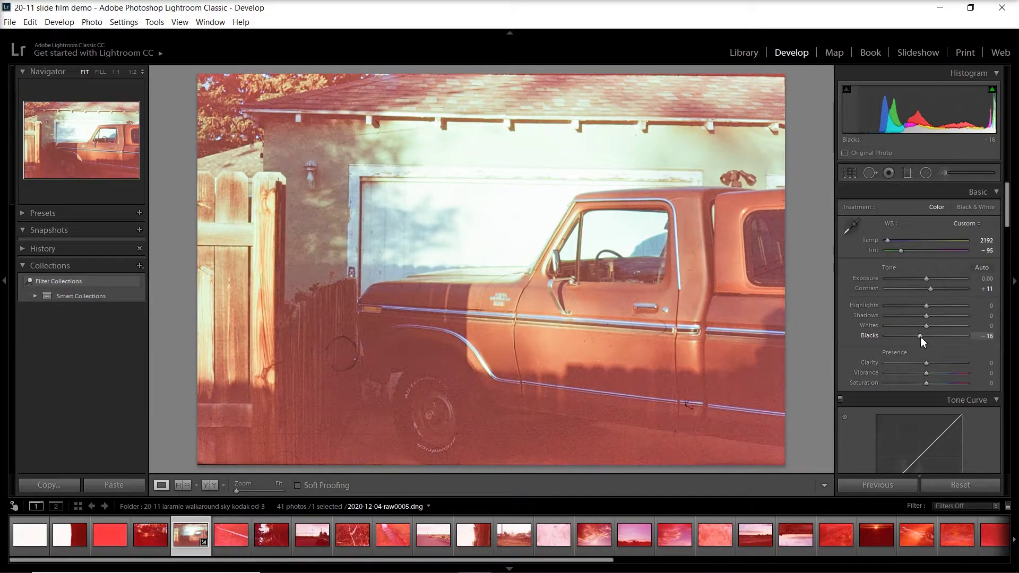
double_click(920, 336)
left_click(988, 336)
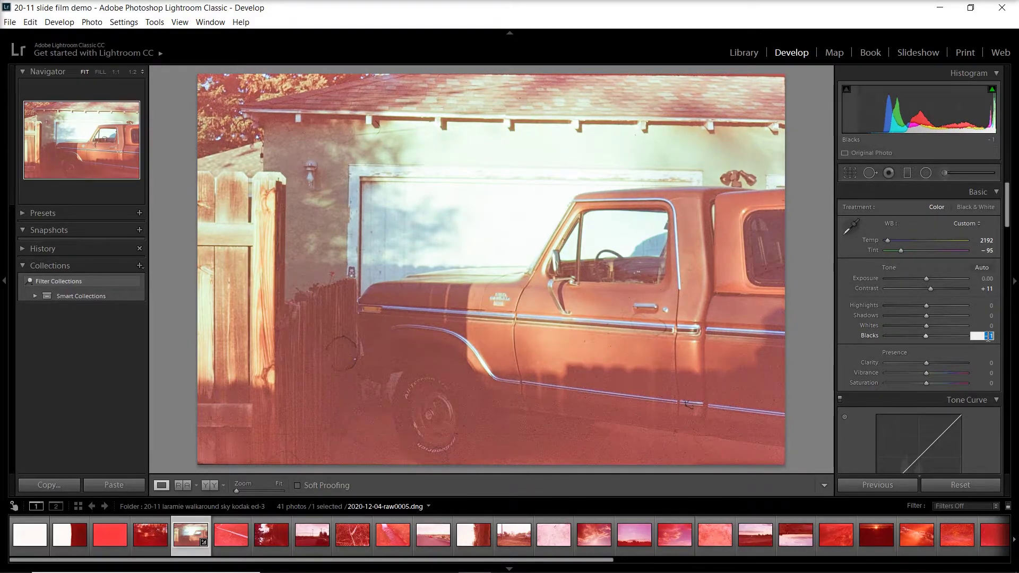
key("Down")
key("Down")
key("Down")
key("Return")
Step: Darken Exposure to -0.69, raise Clarity to +22, and compare before and after
left_click_drag(927, 279, 921, 280)
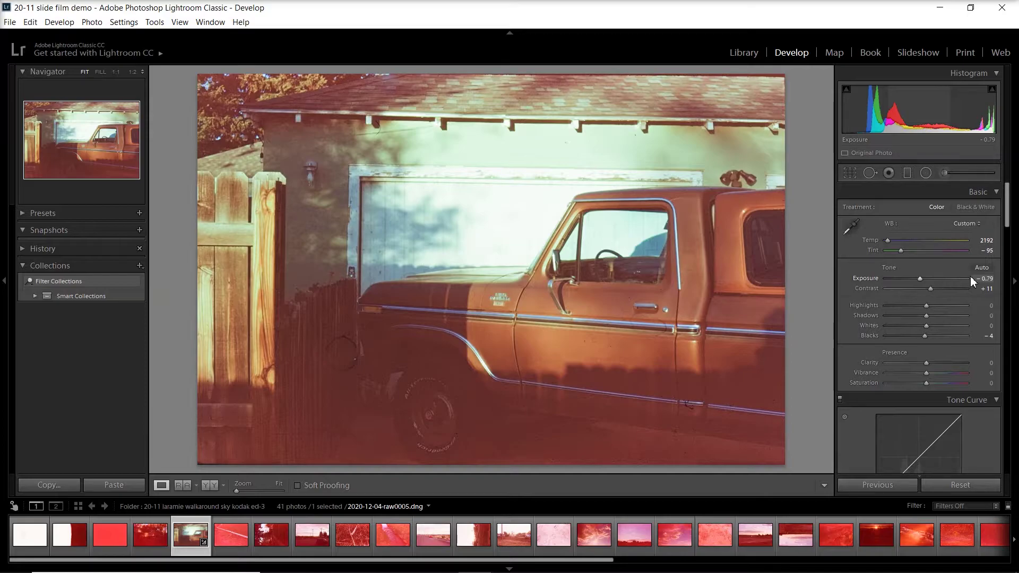
key("Up")
key("Up")
key("Down")
key("Down")
key("Down")
left_click(936, 363)
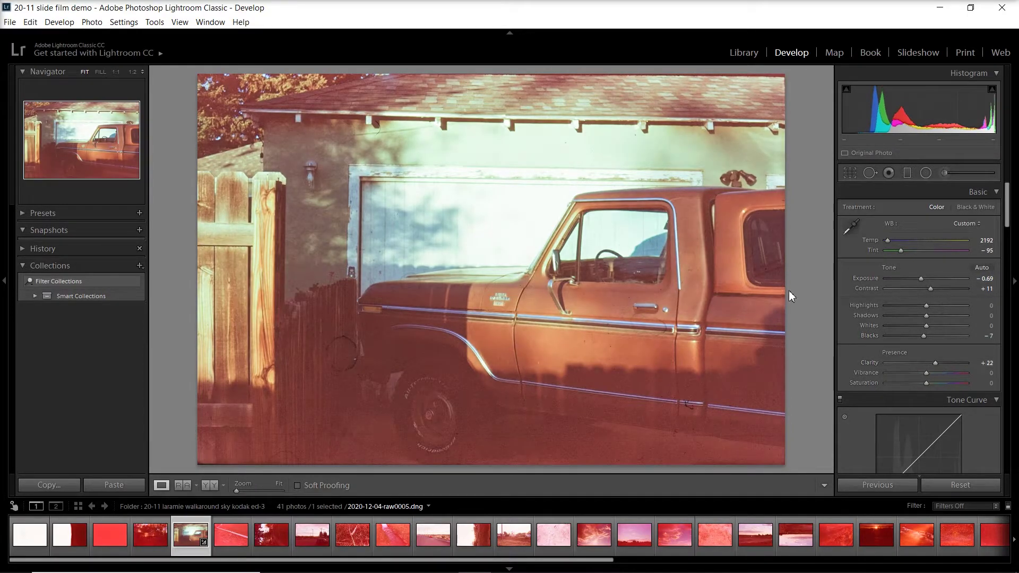
key("backslash")
key("backslash")
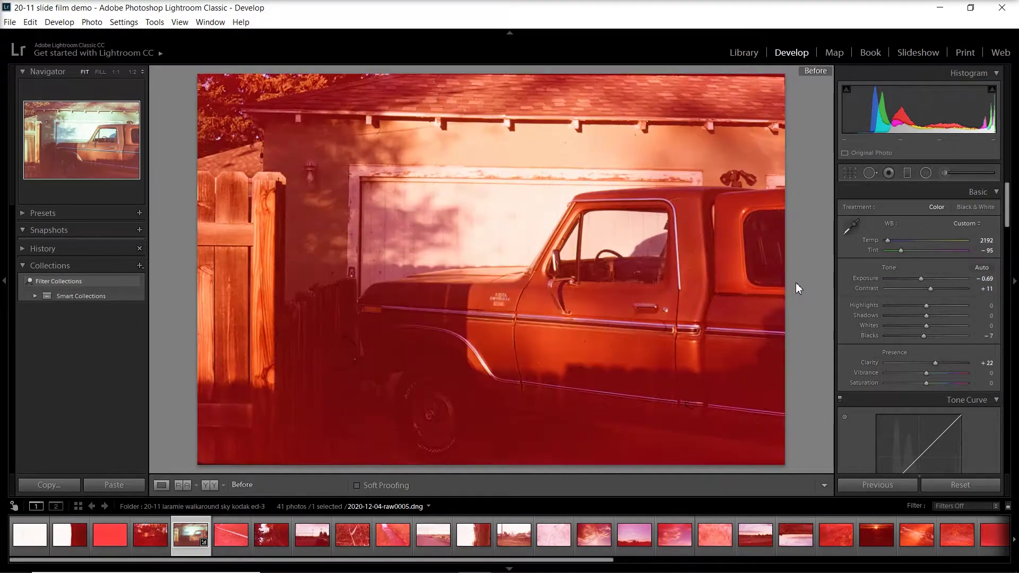
key("backslash")
key("backslash")
key("backslash")
key("backslash")
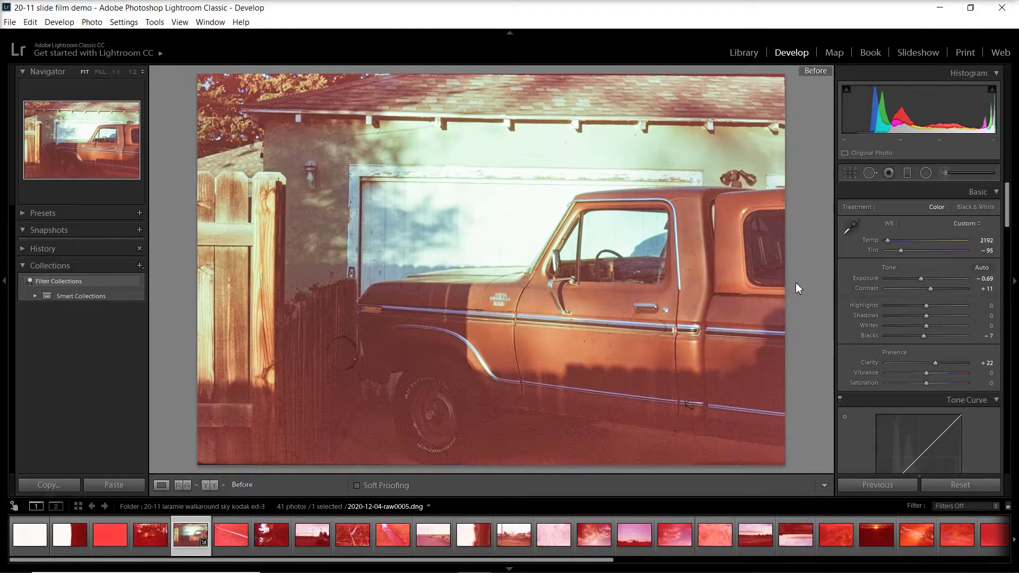
key("backslash")
Step: Shift Red hue to +25, cut Red saturation to -42 and nudge Orange hue to +3
scroll(874, 377, "down", 6)
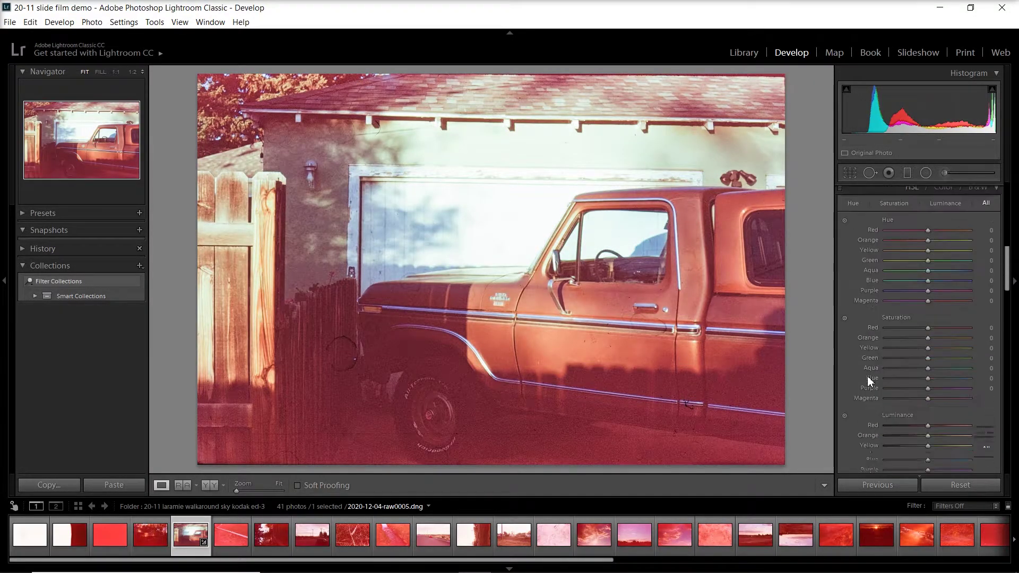
left_click(845, 220)
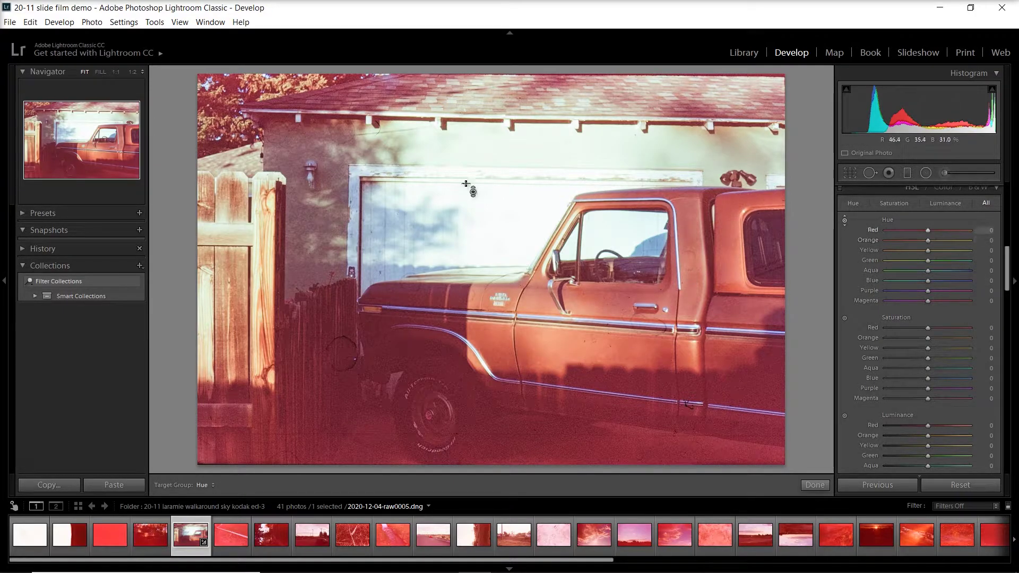
mouse_move(930, 232)
left_mouse_down()
mouse_move(918, 232)
mouse_move(951, 229)
mouse_move(932, 230)
mouse_move(941, 230)
left_mouse_up()
left_click_drag(926, 327, 909, 328)
mouse_move(927, 241)
left_mouse_down()
mouse_move(962, 244)
mouse_move(928, 240)
left_mouse_up()
mouse_move(925, 338)
left_mouse_down()
mouse_move(913, 337)
mouse_move(922, 338)
left_mouse_up()
double_click(925, 338)
Step: Desaturate greens to -58 and shift Green hue to -51
left_click(845, 318)
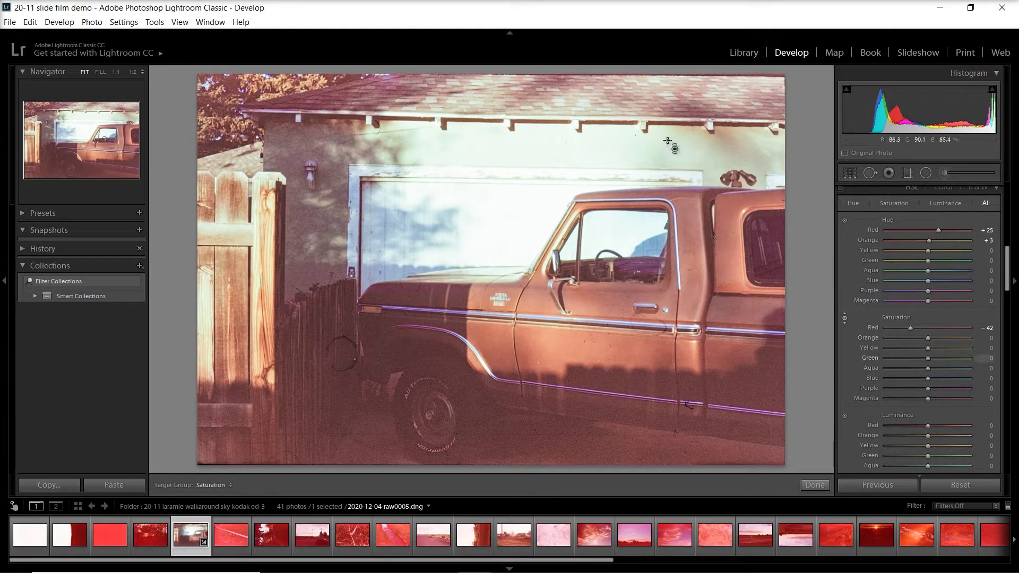
left_click_drag(928, 359, 903, 359)
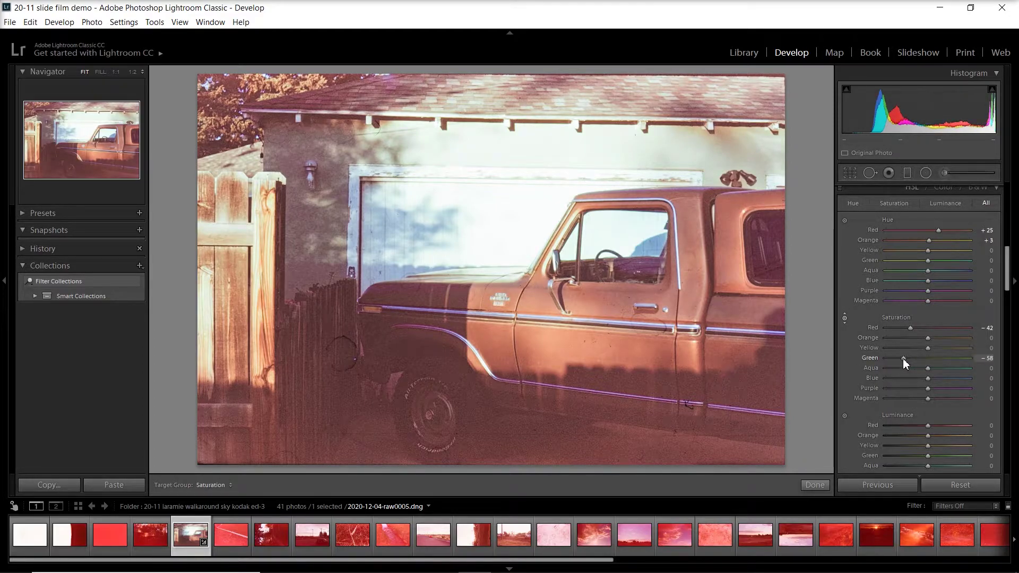
left_click_drag(928, 260, 907, 261)
left_click_drag(902, 358, 916, 360)
scroll(854, 351, "down", 15)
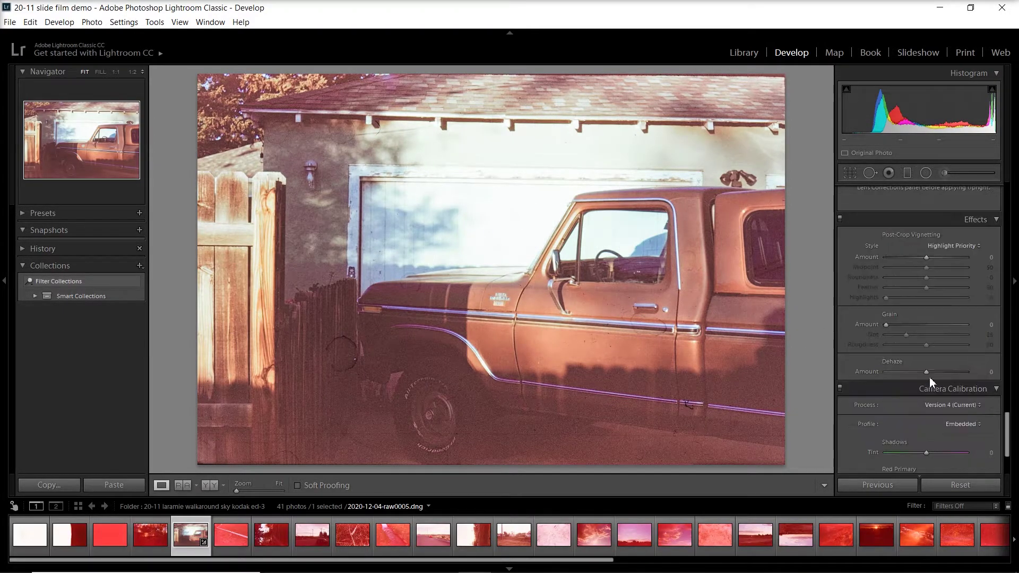
mouse_move(928, 372)
left_mouse_down()
mouse_move(947, 372)
mouse_move(934, 372)
left_mouse_up()
double_click(934, 371)
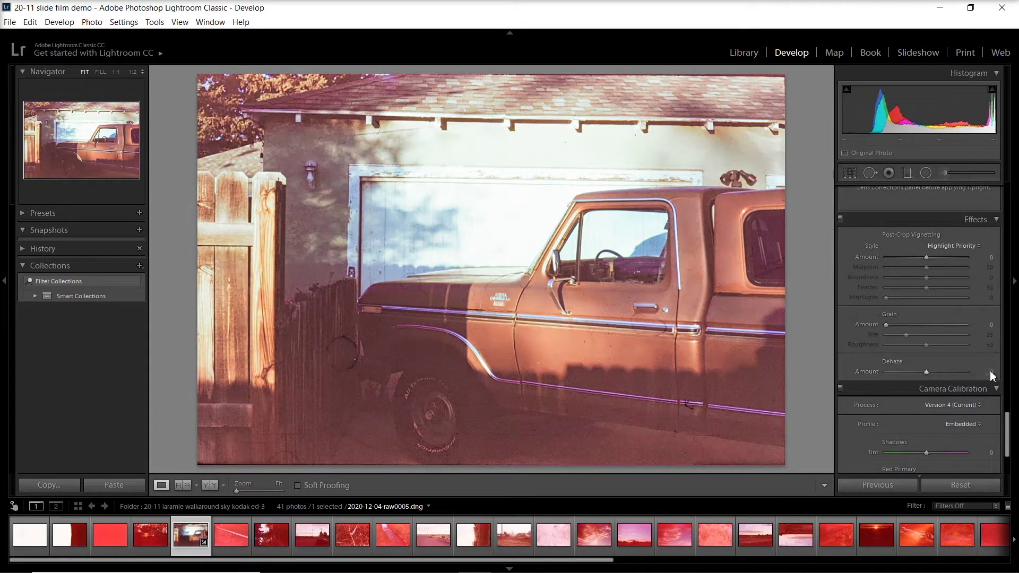
left_click(988, 371)
key("Up")
key("Up")
key("Up")
key("Up")
key("Up")
key("Up")
key("Up")
key("Up")
key("Up")
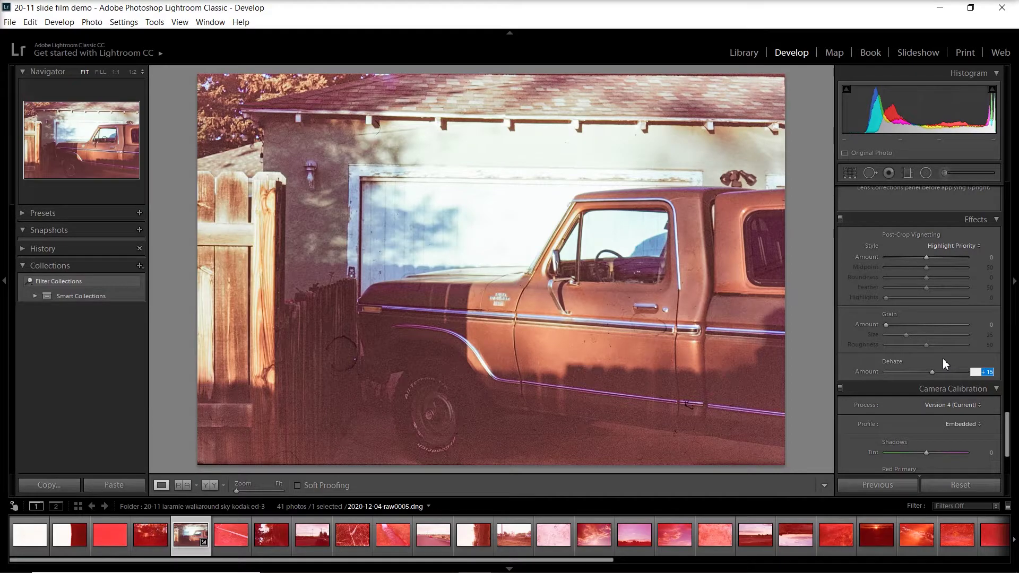
double_click(861, 372)
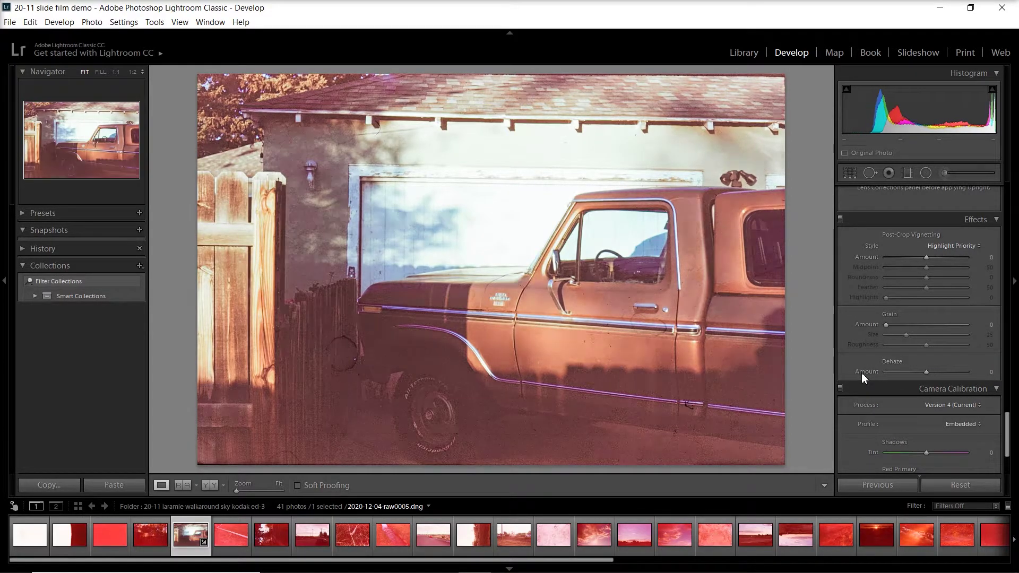
key("ctrl+z")
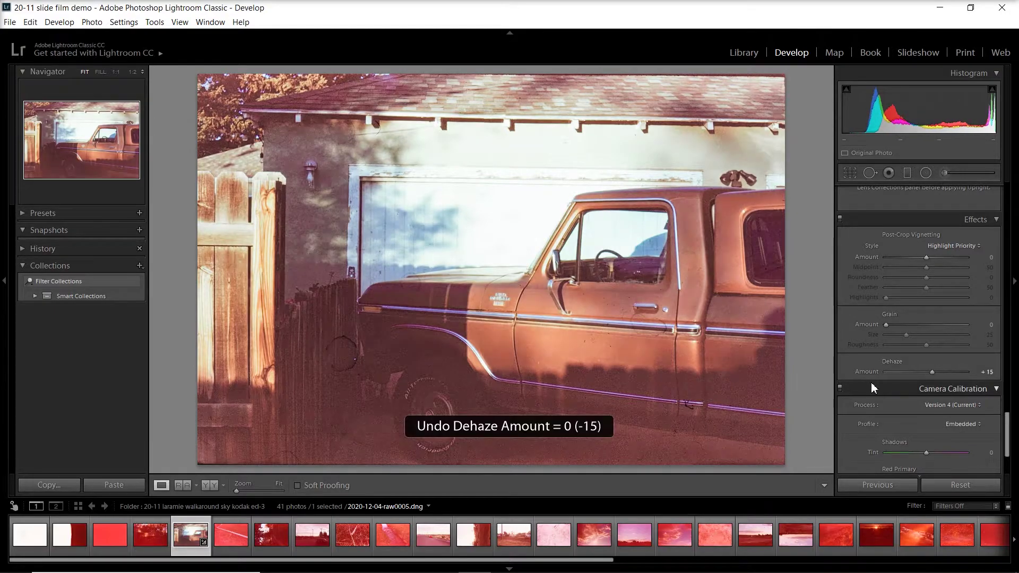
left_click_drag(988, 375, 932, 363)
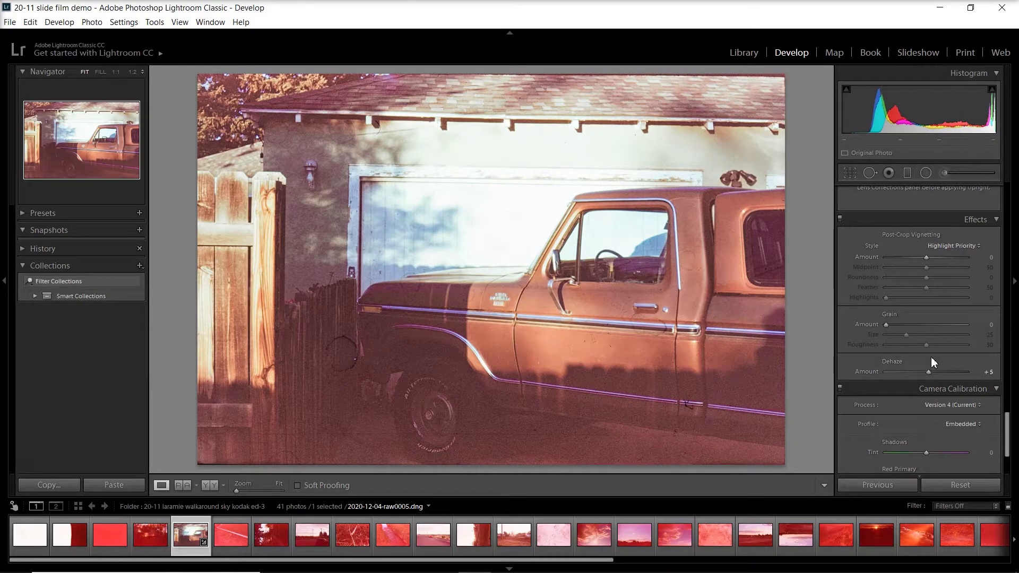
key("backslash")
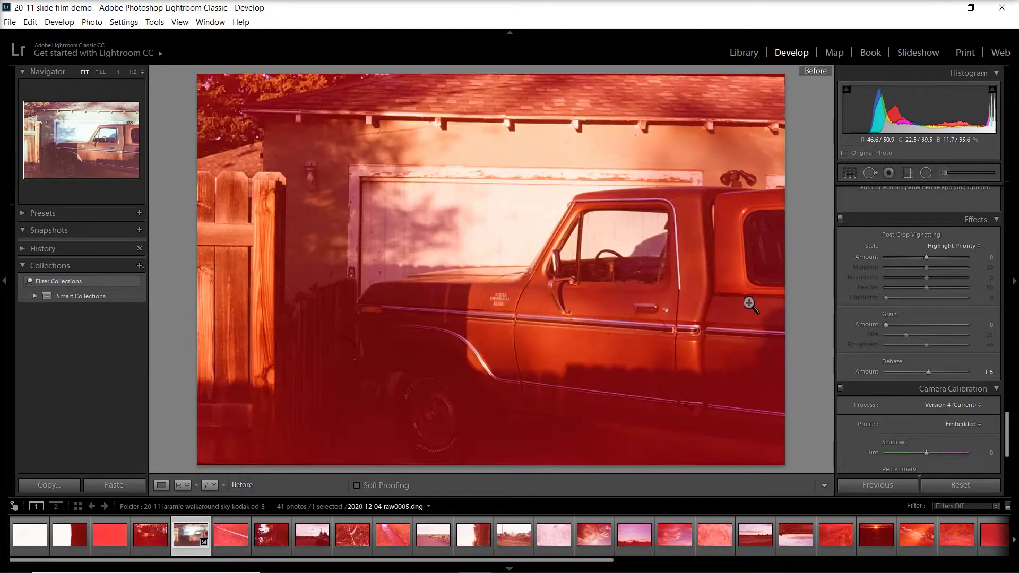
key("backslash")
key("backslash")
key("backslash")
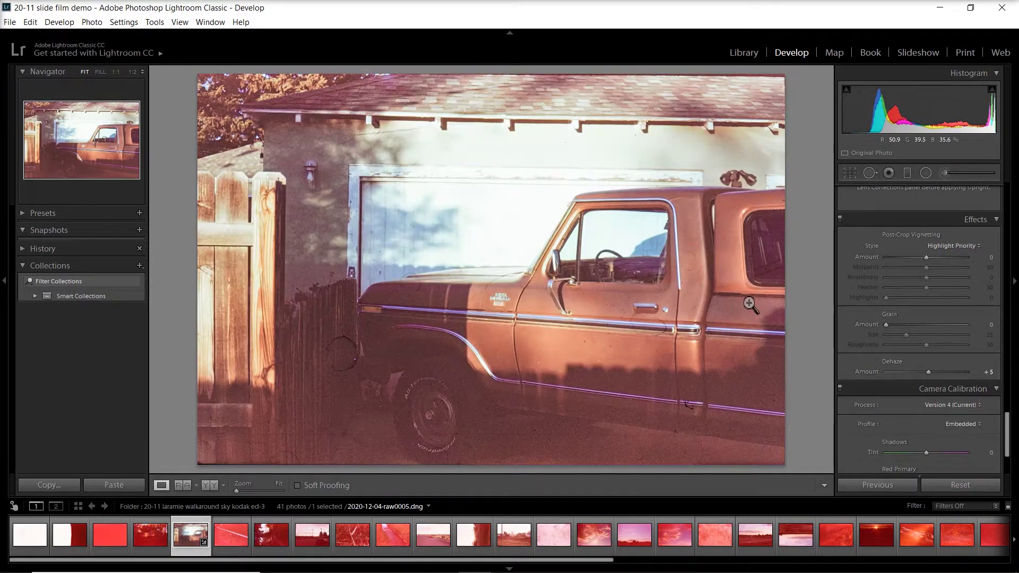
left_click(539, 267)
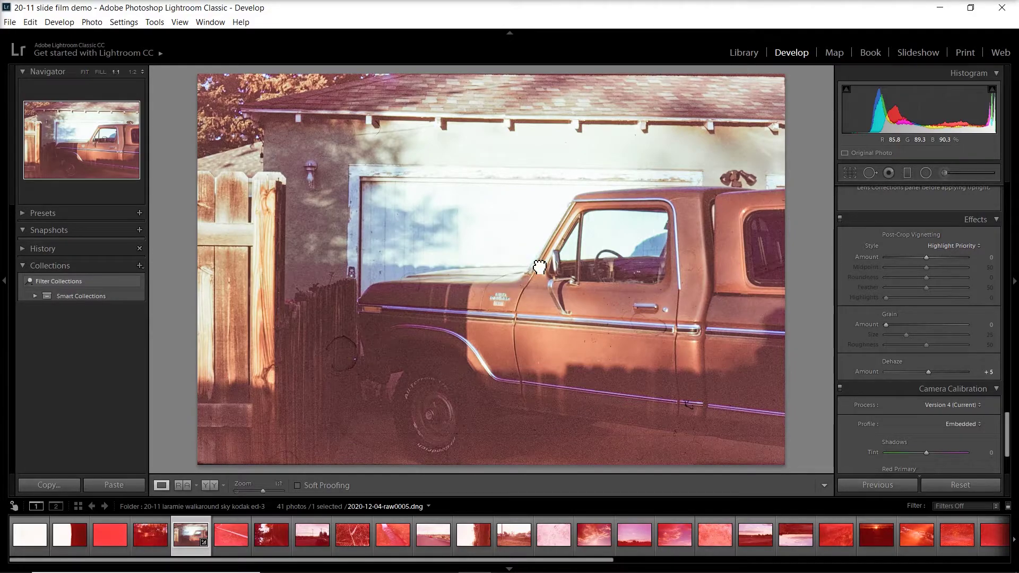
left_click(540, 268)
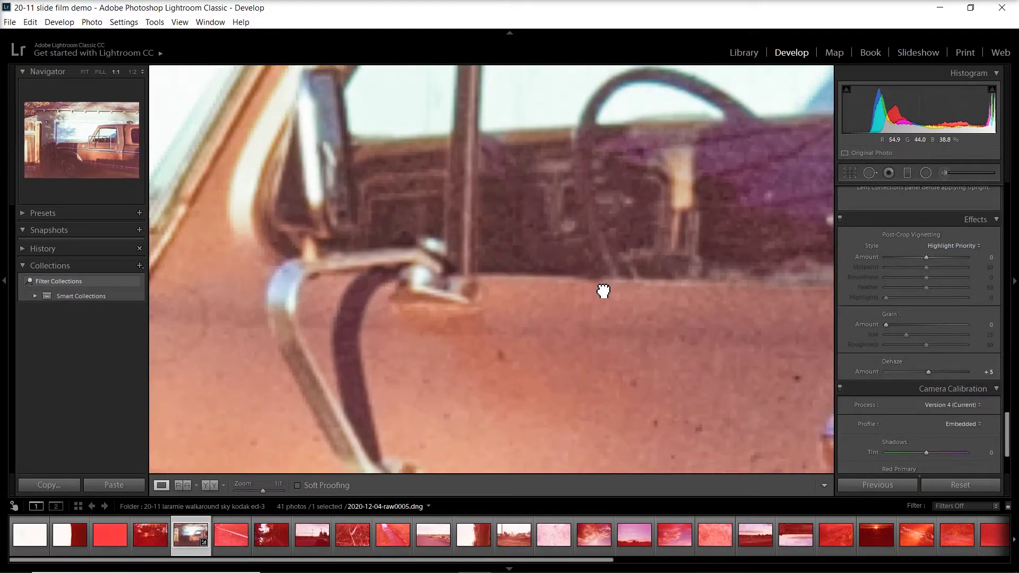
left_click(603, 288)
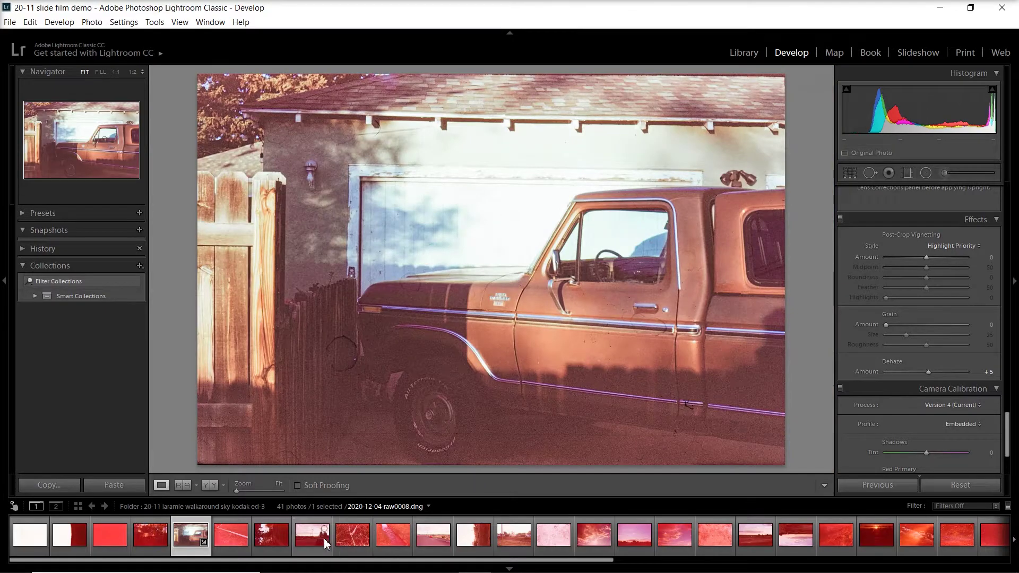
Step: Open the road-and-car scan, raise Contrast to +20 and shift Tint toward green (-91)
left_click(353, 539)
left_click(429, 542)
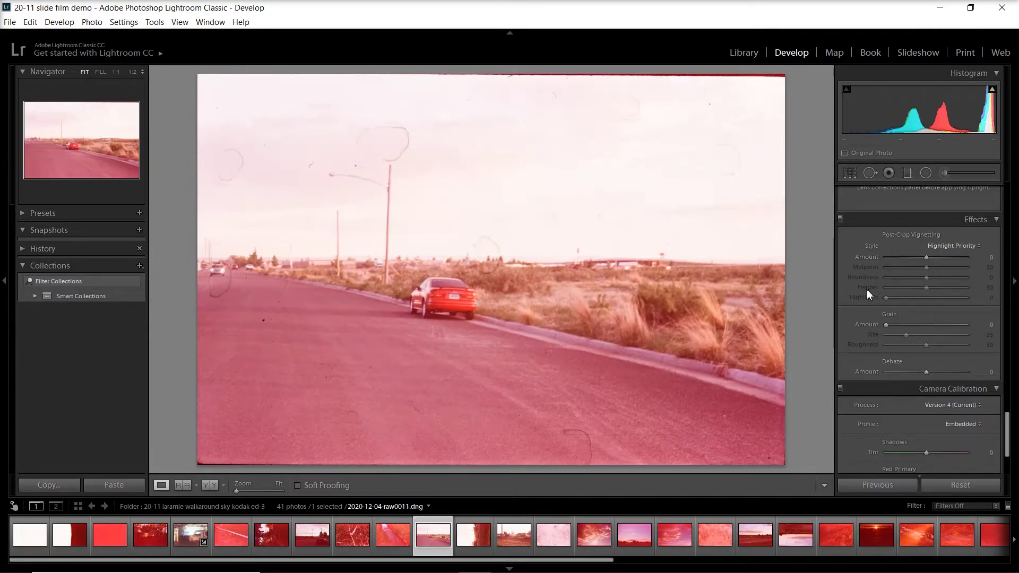
scroll(864, 297, "up", 15)
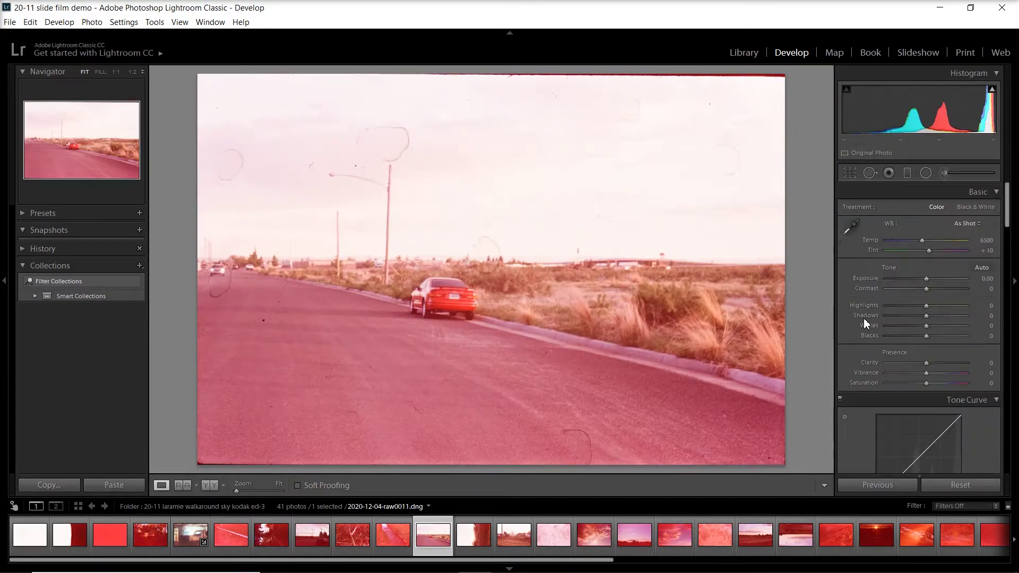
left_click_drag(928, 278, 919, 279)
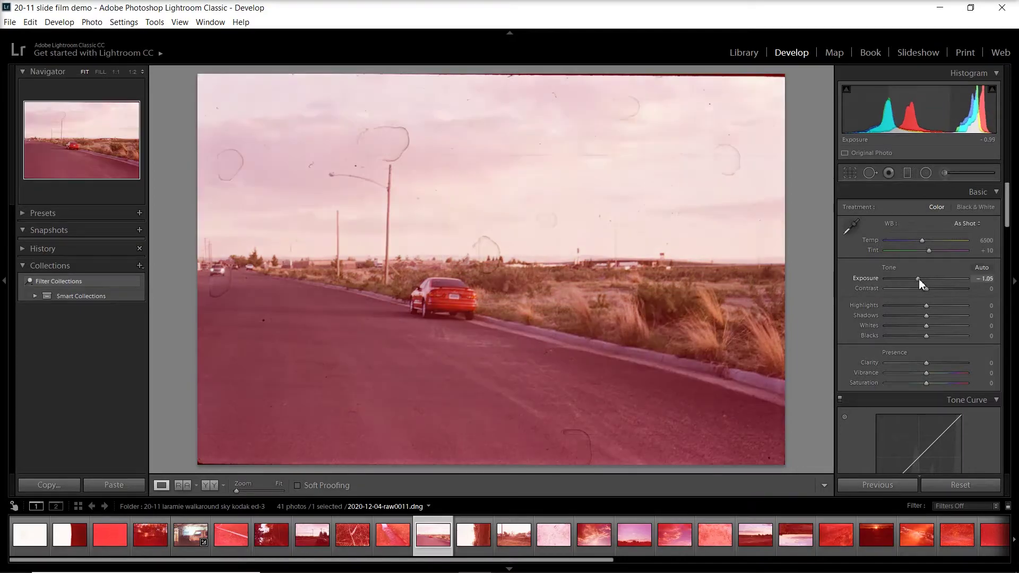
left_click(982, 278)
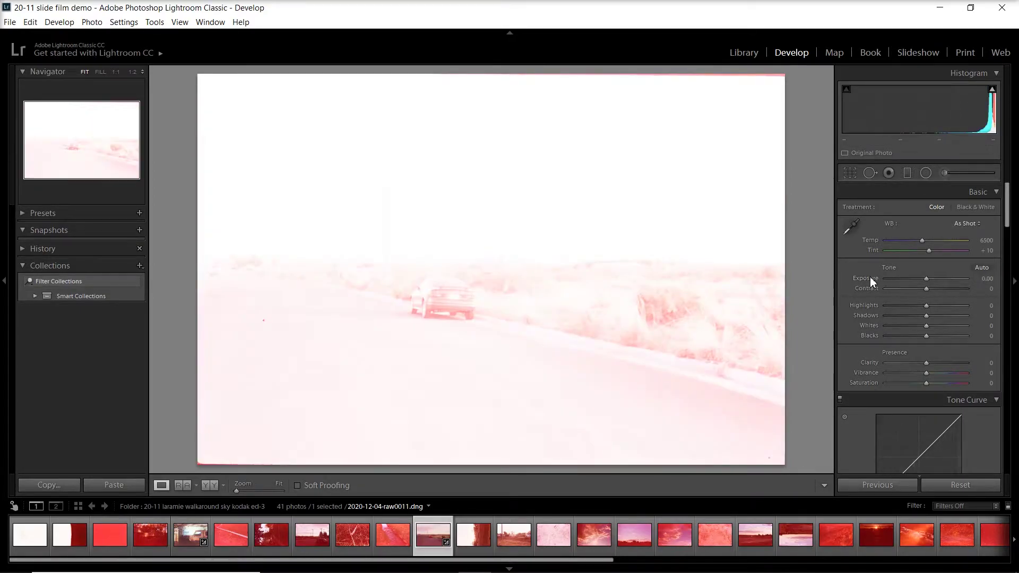
left_click(982, 279)
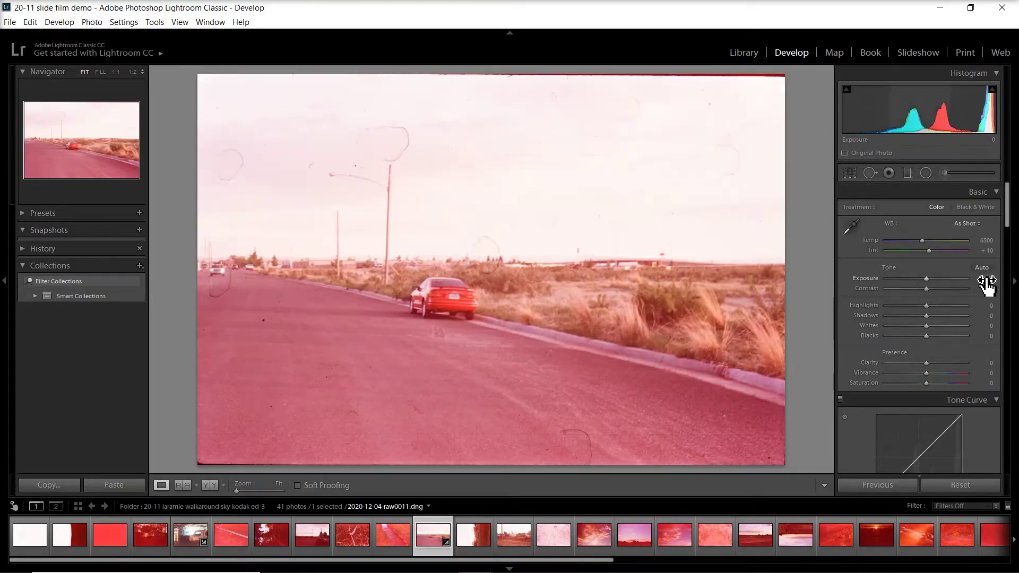
type("-0.3")
key("Return")
left_click_drag(928, 290, 934, 289)
left_click_drag(922, 252, 903, 242)
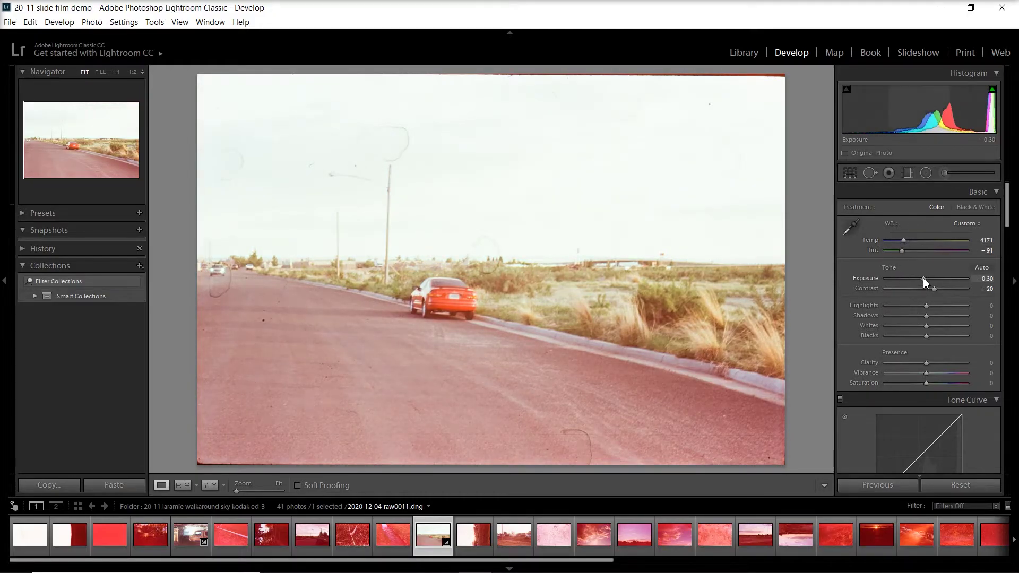
Step: Set Whites +50, Clarity +10 and Exposure -1.48, comparing against the original
left_click_drag(922, 279, 912, 278)
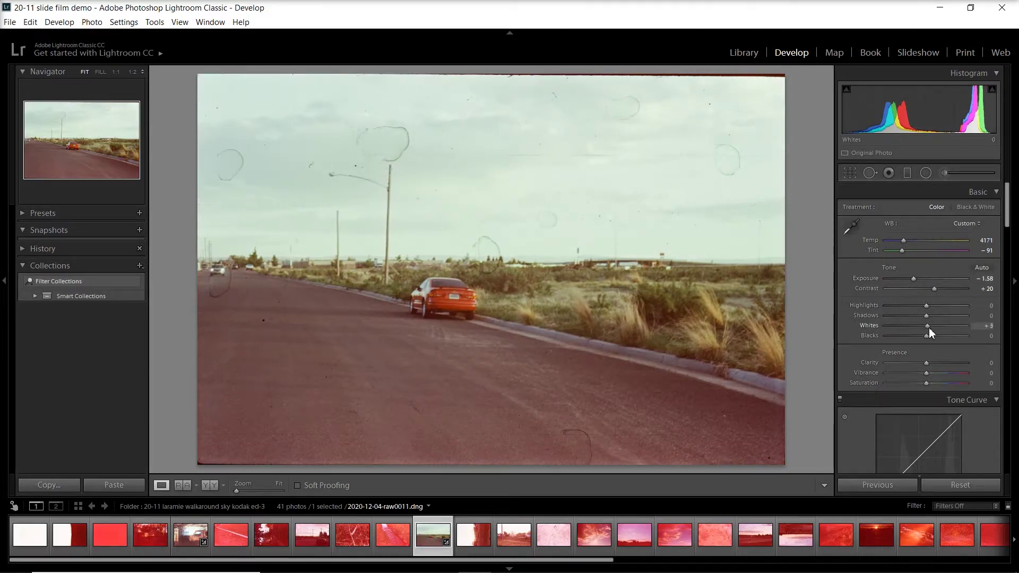
left_click_drag(928, 326, 914, 307)
left_click_drag(924, 362, 932, 362)
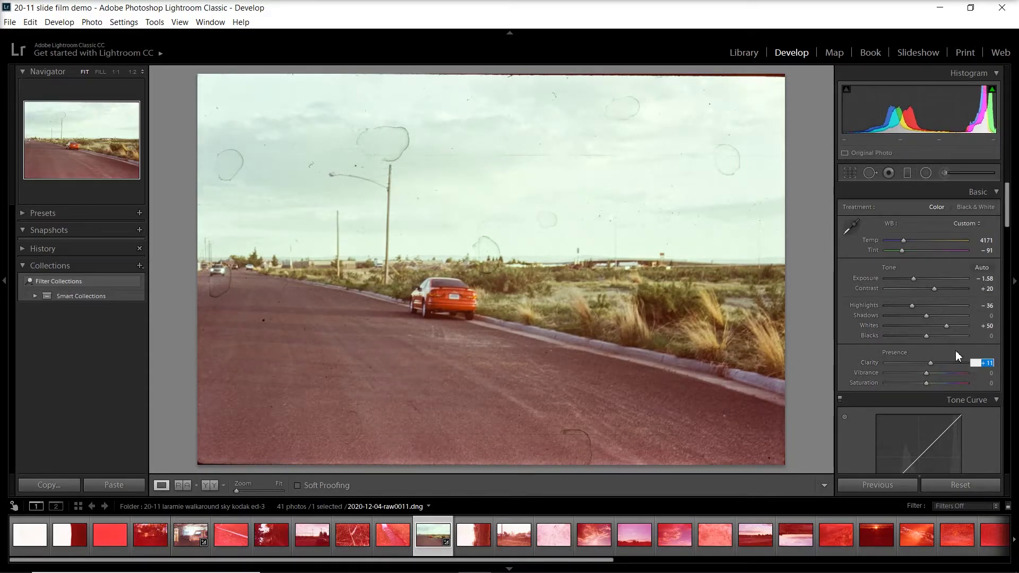
double_click(868, 363)
key("ctrl+z")
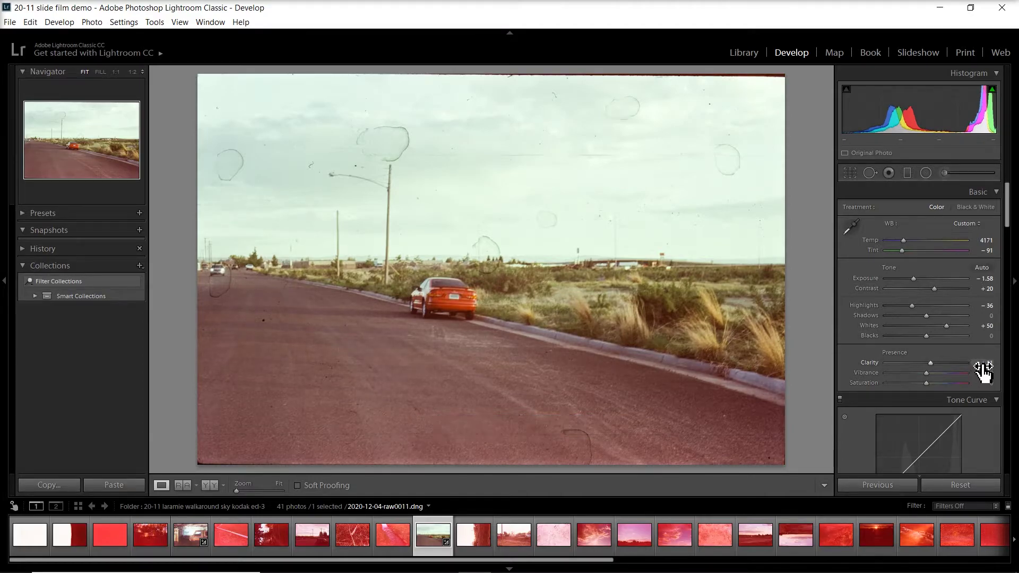
left_click(982, 363)
key("Return")
key("backslash")
key("backslash")
key("backslash")
key("backslash")
left_click(986, 279)
key("Up")
key("Return")
key("backslash")
key("backslash")
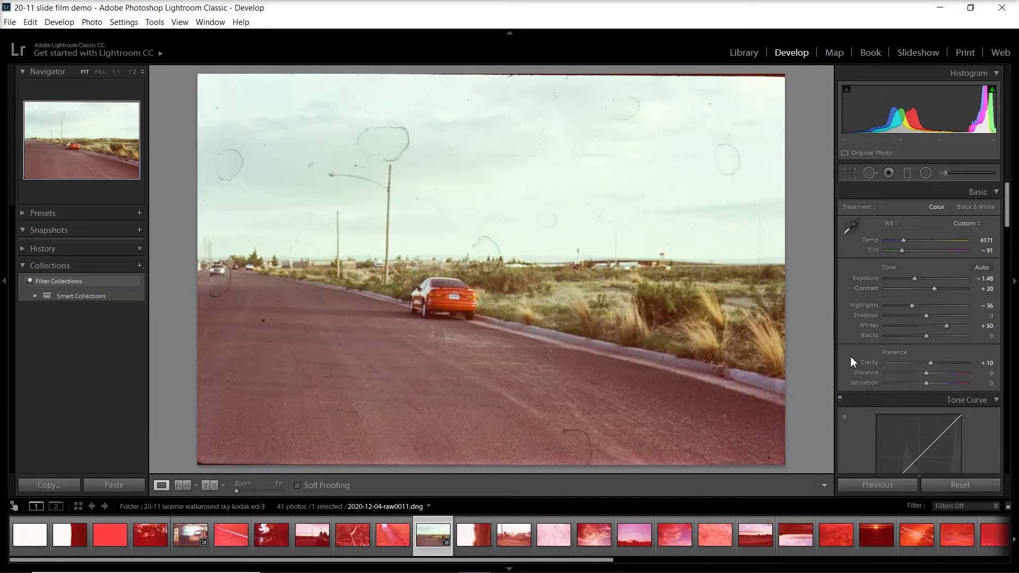
Step: Copy the road scan's checked develop settings, then select the field-and-trailers scan raw0013
left_click(52, 486)
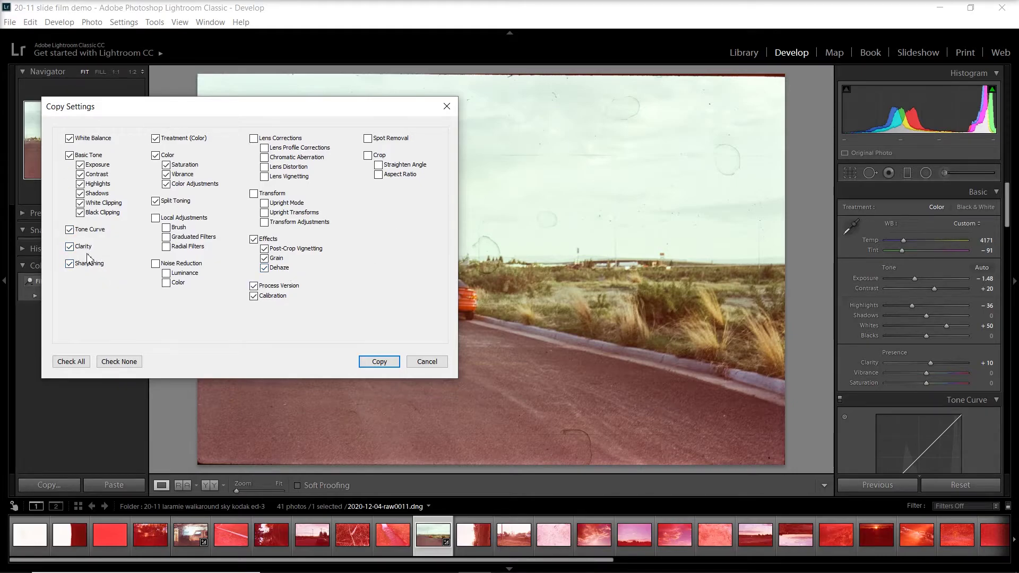
left_click(379, 362)
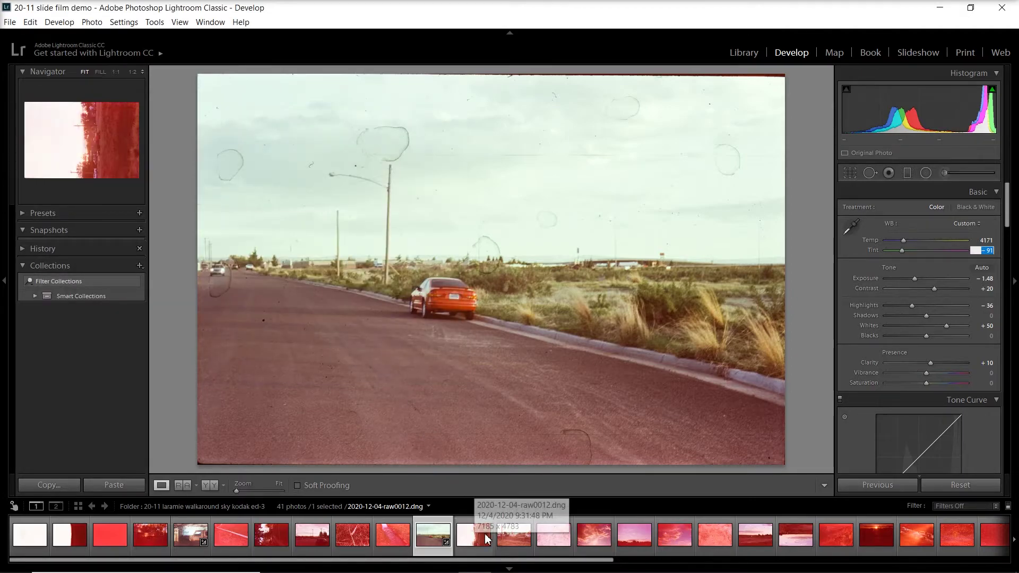
left_click(503, 537)
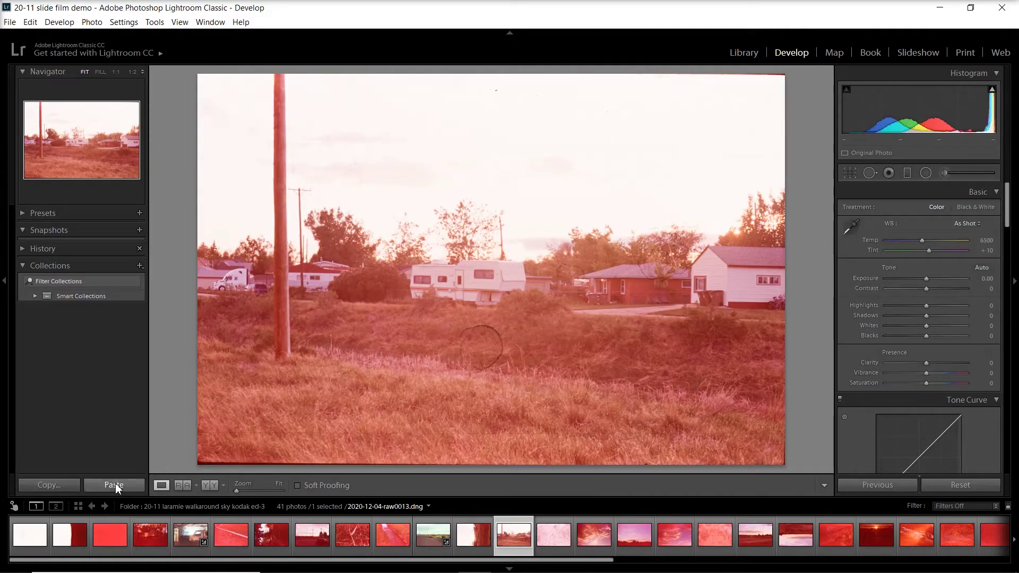
Step: Paste the copied correction onto the trailers scan, compare before/after, and nudge tint and temperature
left_click(115, 485)
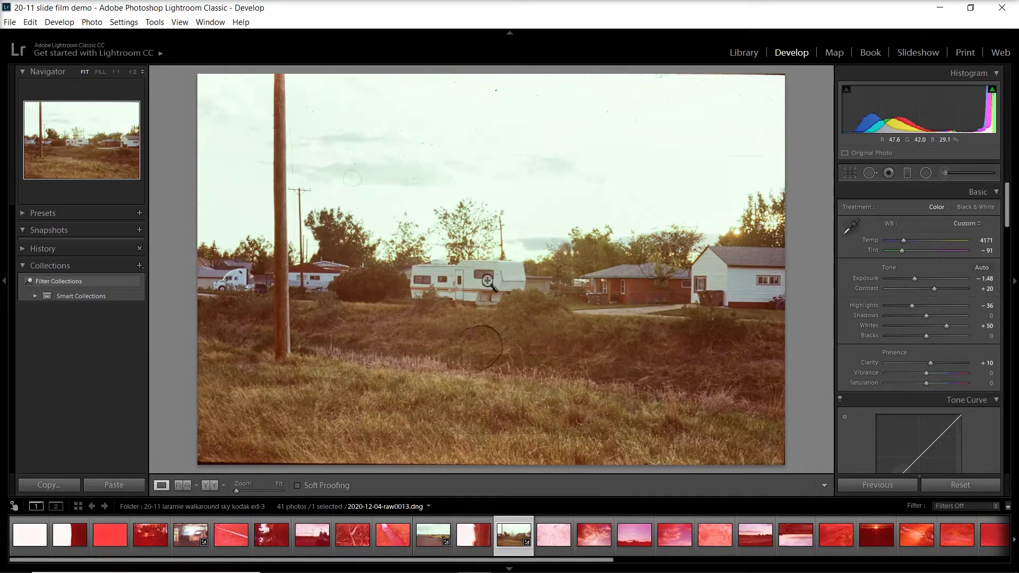
key("backslash")
key("backslash")
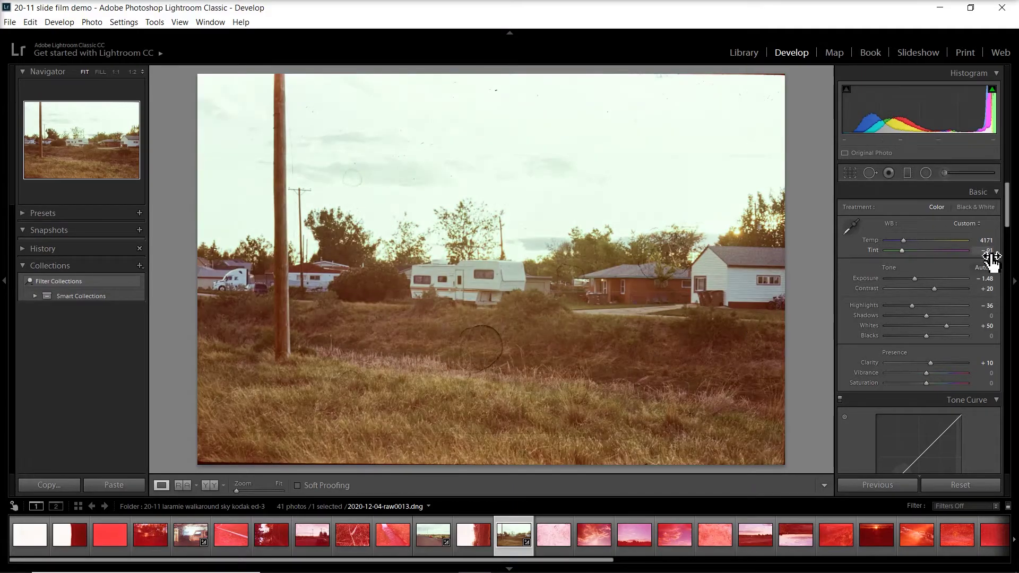
left_click(982, 278)
left_click(962, 259)
left_click(985, 250)
key("Up")
key("Up")
left_click(986, 239)
key("Down")
key("Down")
key("Down")
key("Down")
key("Down")
key("Down")
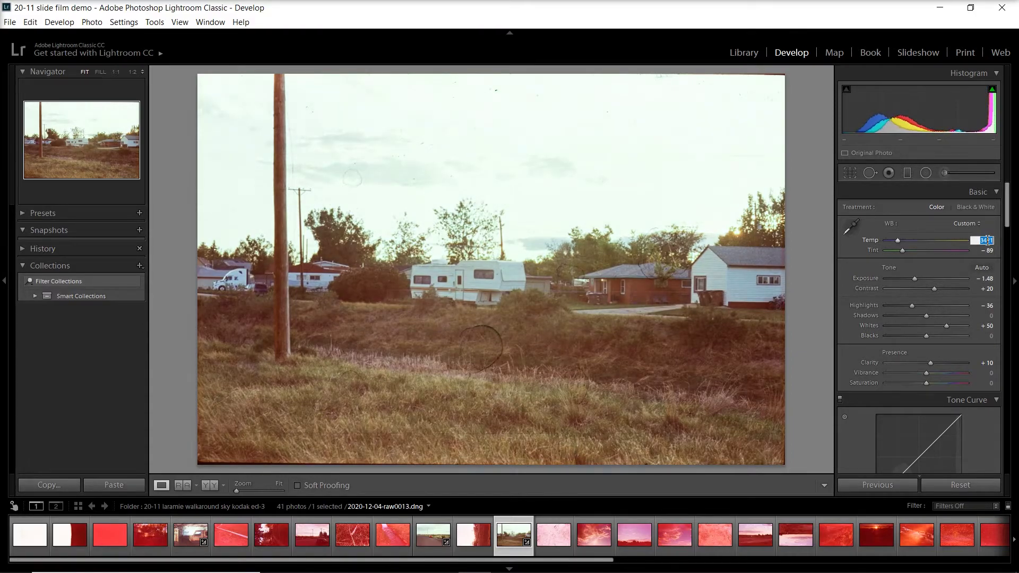
Step: Set Highlights -55, Whites +47, Exposure -1.68 and Contrast +33 on the trailers scan
left_click_drag(912, 306, 893, 307)
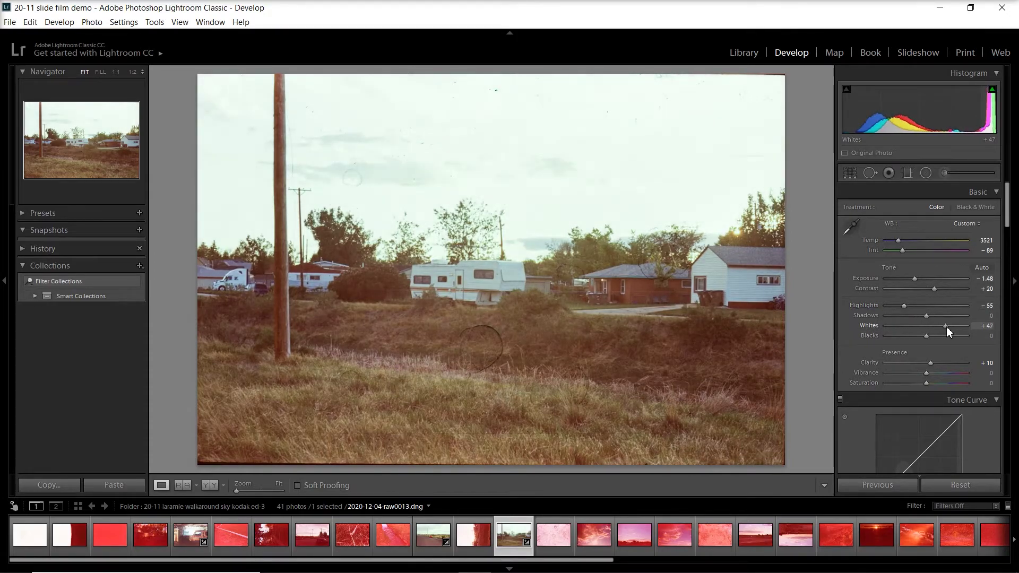
left_click_drag(947, 326, 945, 326)
mouse_move(914, 279)
left_mouse_down()
mouse_move(902, 279)
mouse_move(913, 280)
left_mouse_up()
left_click_drag(983, 279, 978, 280)
left_click_drag(941, 327, 954, 330)
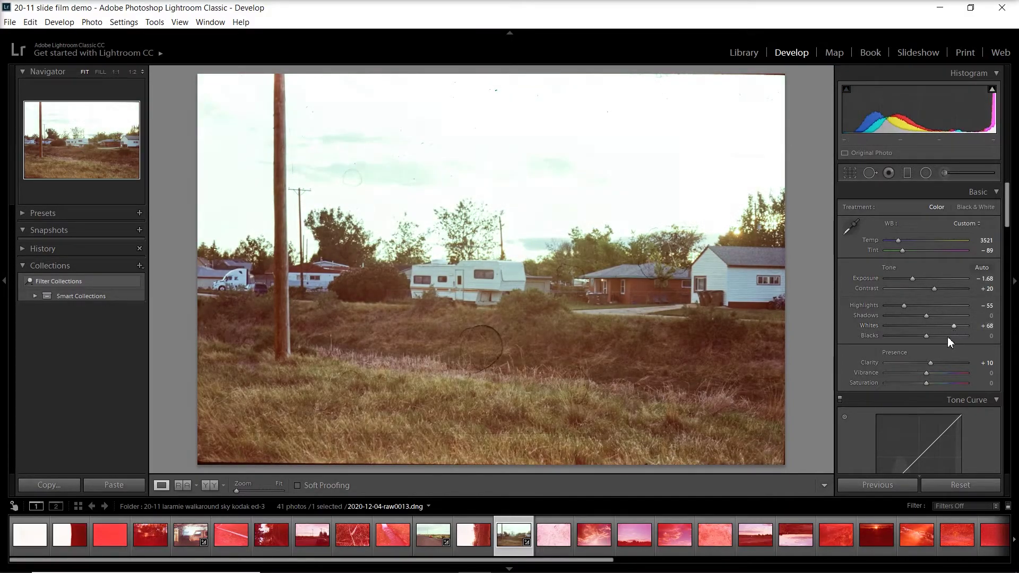
key("ctrl+z")
left_click_drag(933, 289, 940, 290)
Step: Enter Tint -90 and start editing the Temp value
left_click(985, 251)
type("-90")
key("Return")
left_click(983, 240)
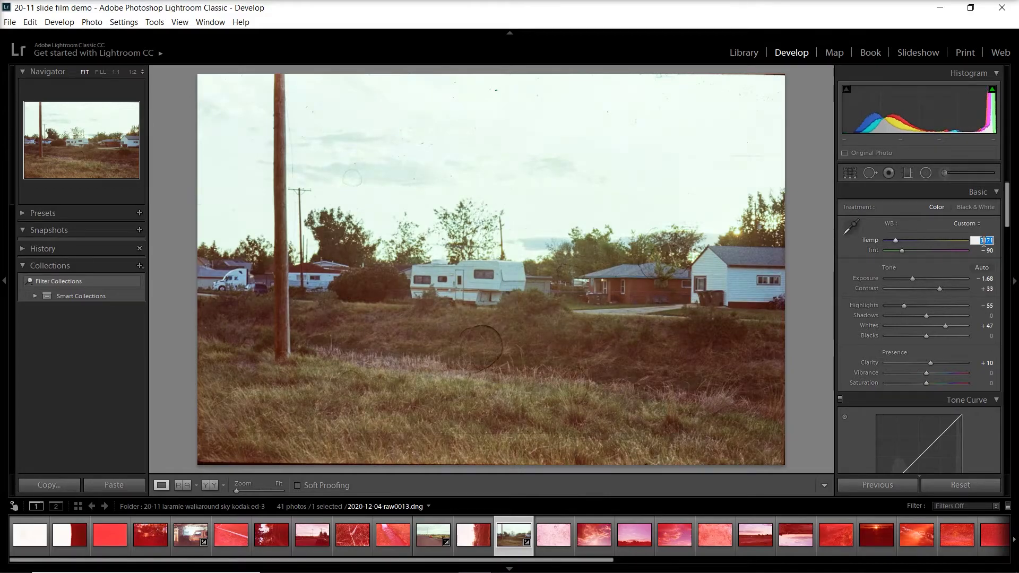
Step: Set the trailers scan's Temp to 3221, then paste the correction onto cloudy-sky scan raw0015
type("3221")
key("Return")
left_click(593, 535)
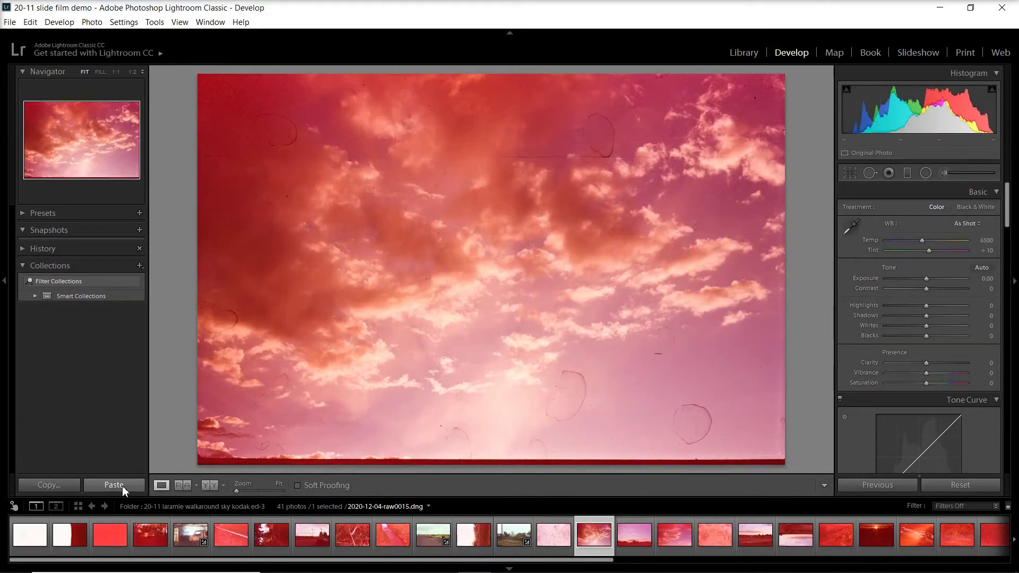
left_click(104, 484)
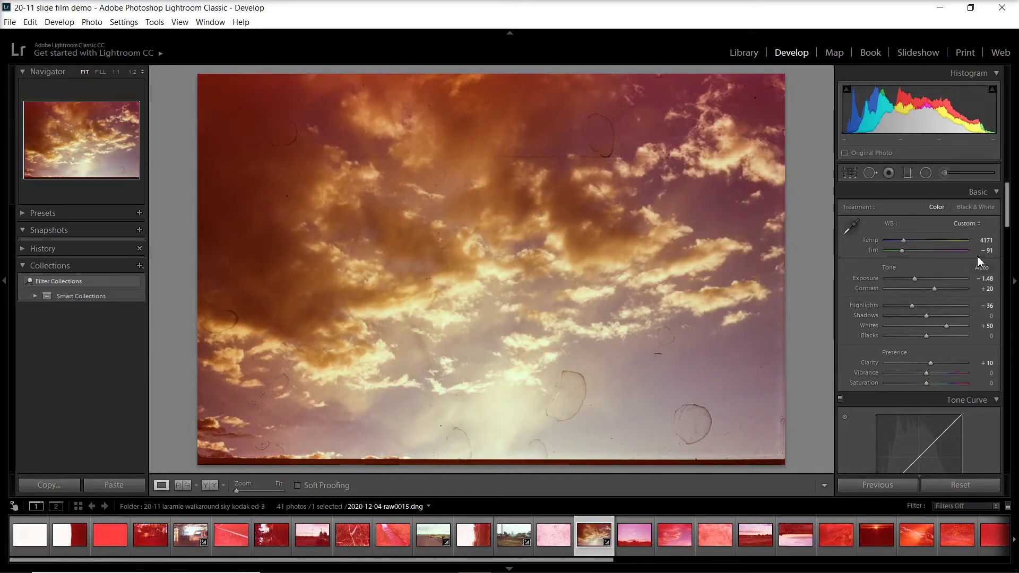
Step: Cool the sky scan to Temp 2921 and Tint -111, then reselect it in the filmstrip
left_click_drag(902, 250, 893, 240)
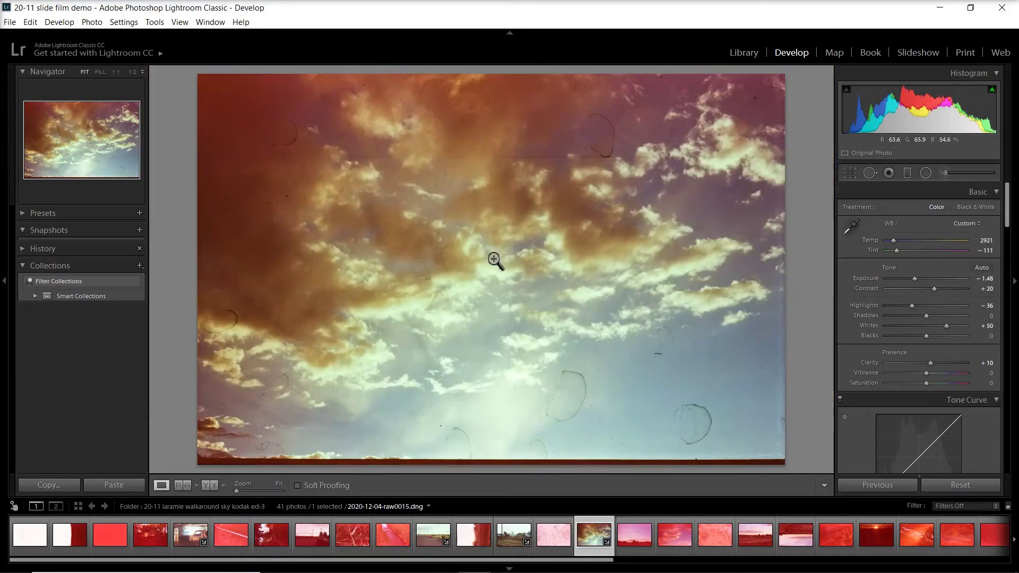
scroll(329, 535, "down", 5)
left_click(298, 536, "shift")
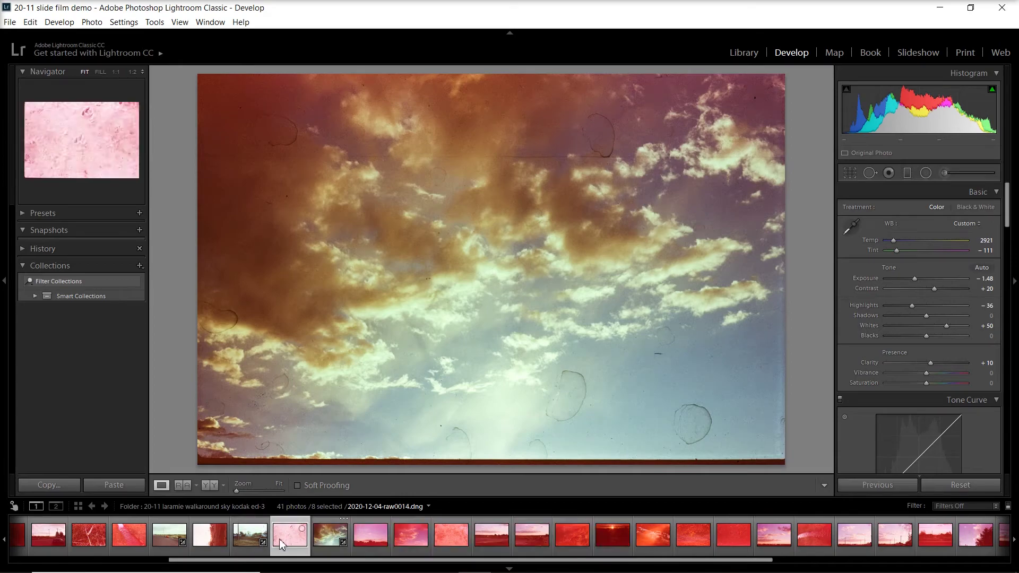
left_click(318, 538)
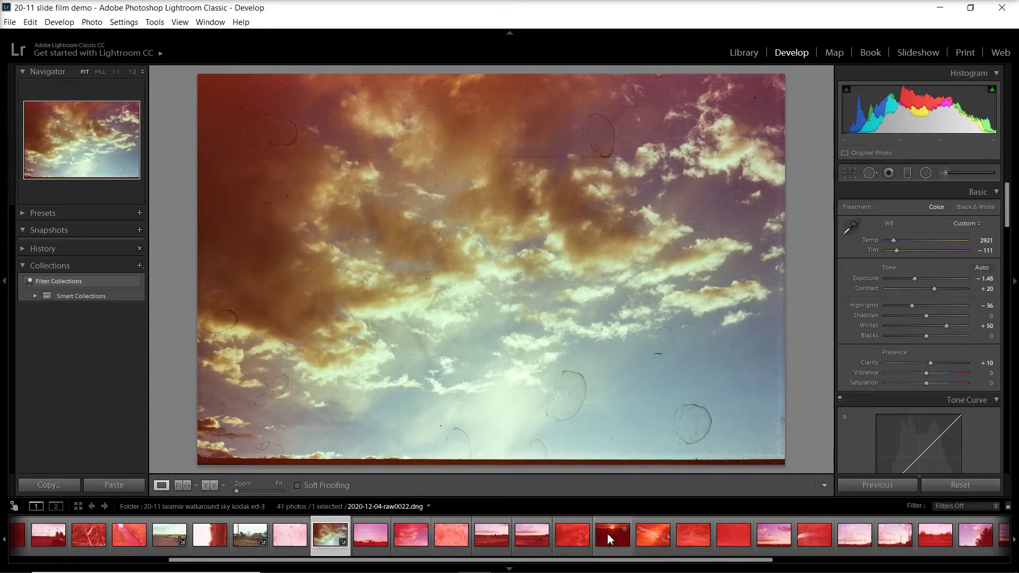
Step: Sync the sky scan's correction to the following eight scans, then compare raw0016 against its original
left_click(644, 536, "shift")
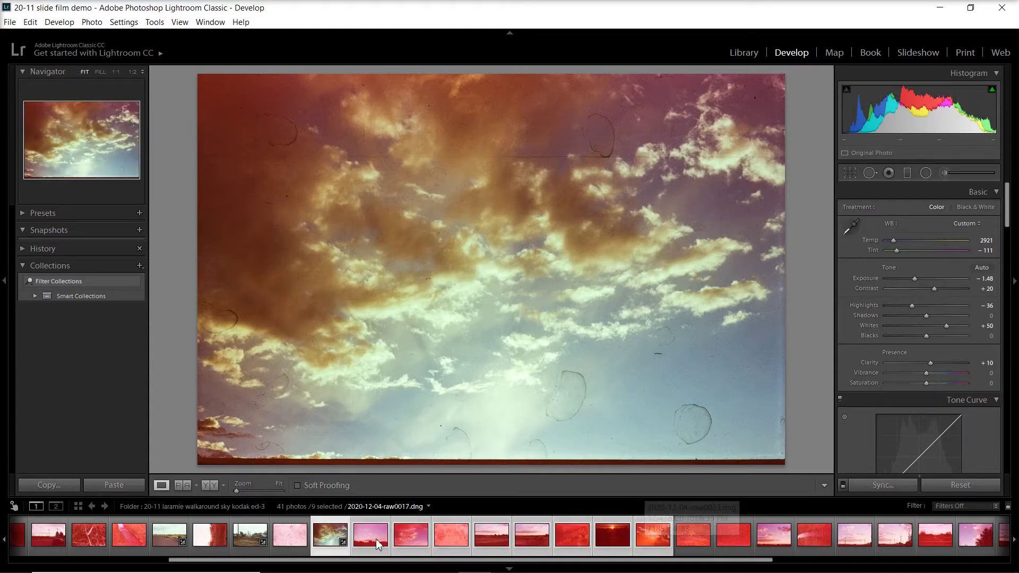
left_click(872, 485)
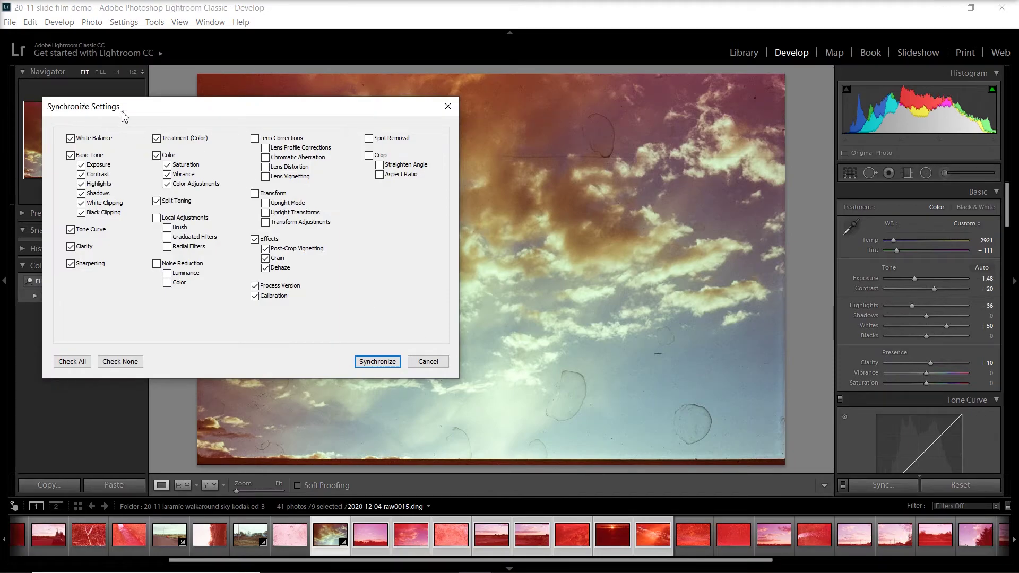
left_click(374, 361)
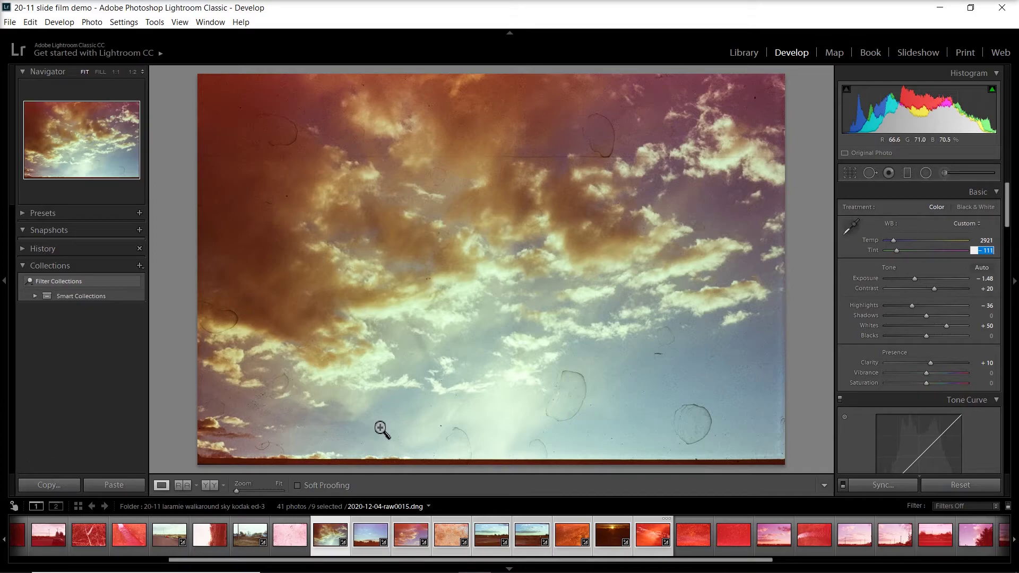
left_click(370, 535)
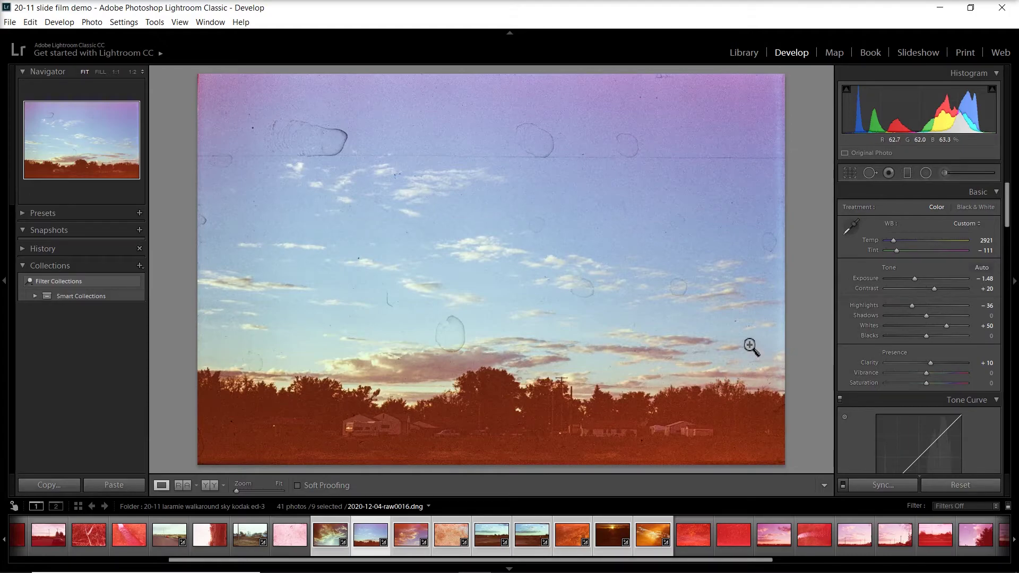
key("backslash")
key("backslash")
Step: Set Tint -128 on cloudy-sky scan raw0017 and Temp 2382 on cracked-earth scan raw0018
left_click(423, 533)
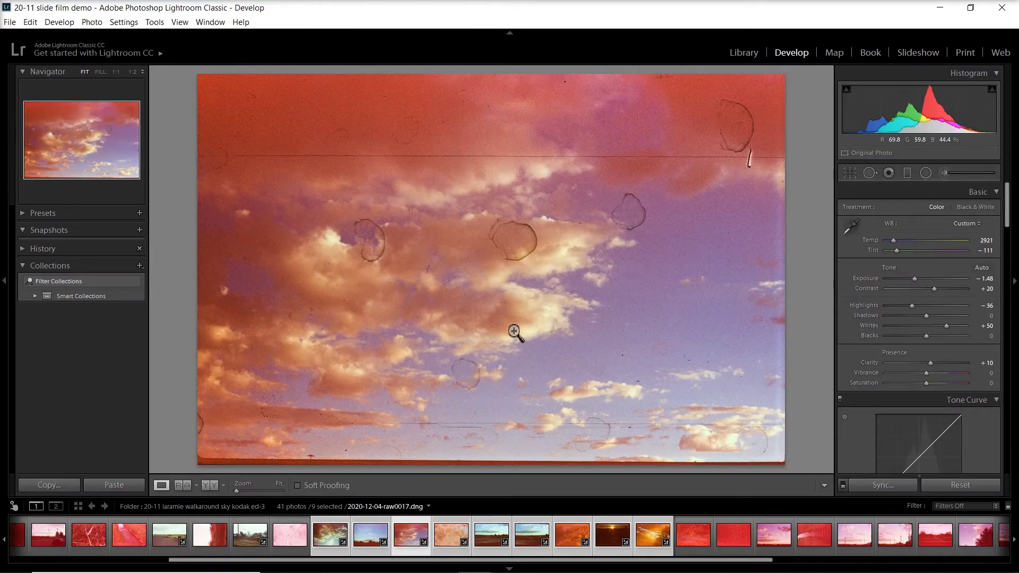
key("backslash")
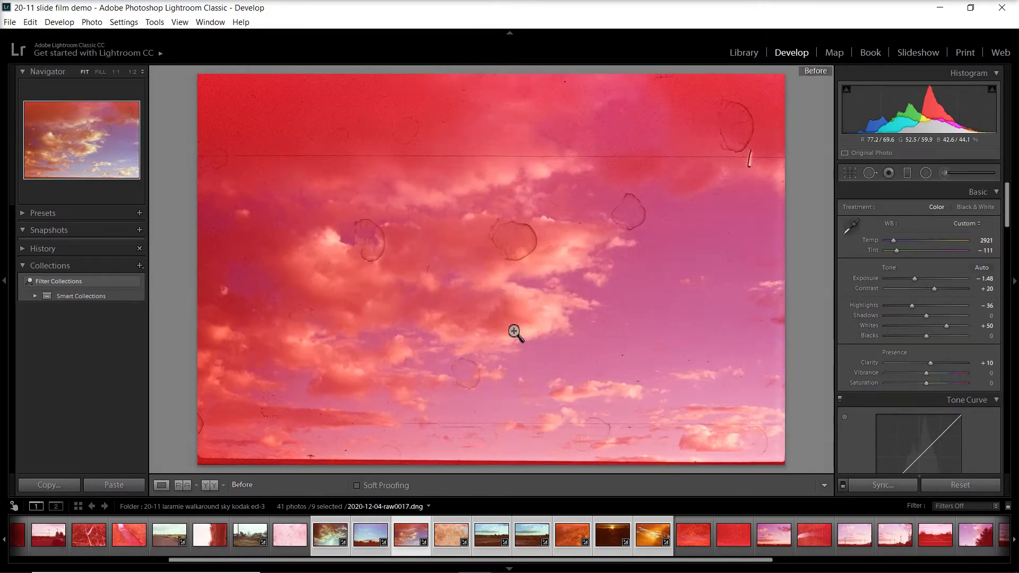
key("backslash")
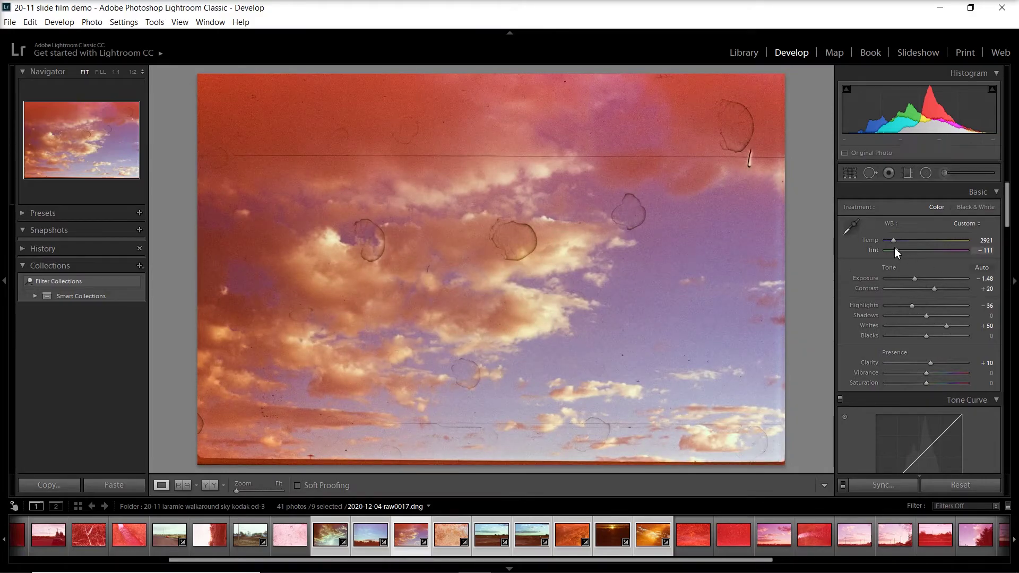
left_click_drag(894, 250, 890, 252)
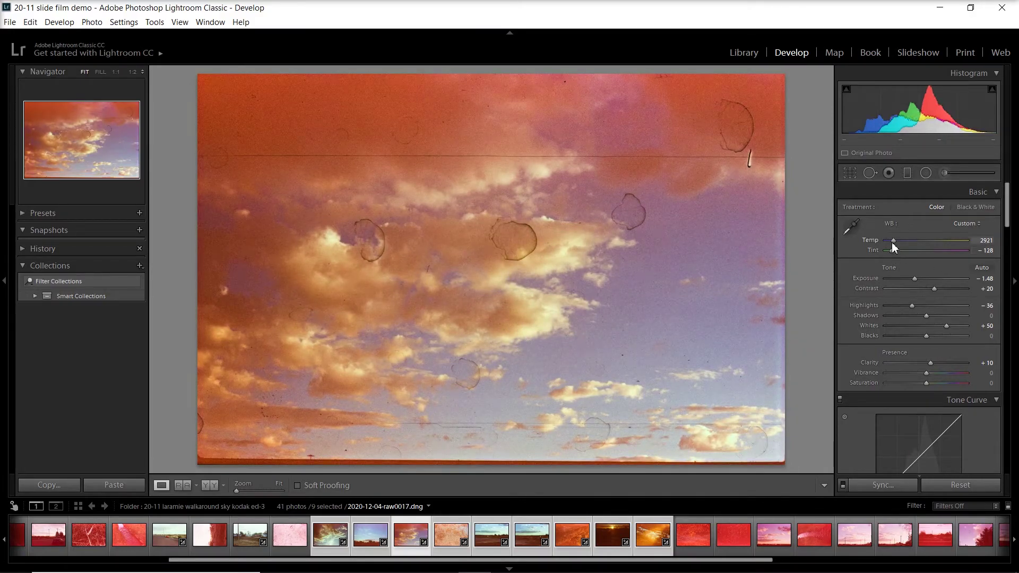
left_click(458, 544)
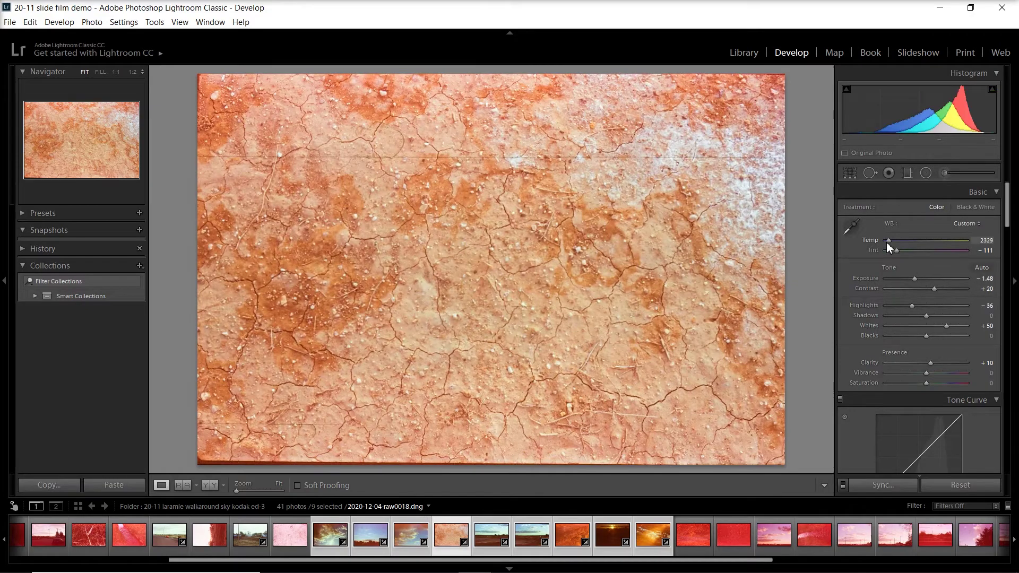
left_click_drag(886, 242, 893, 253)
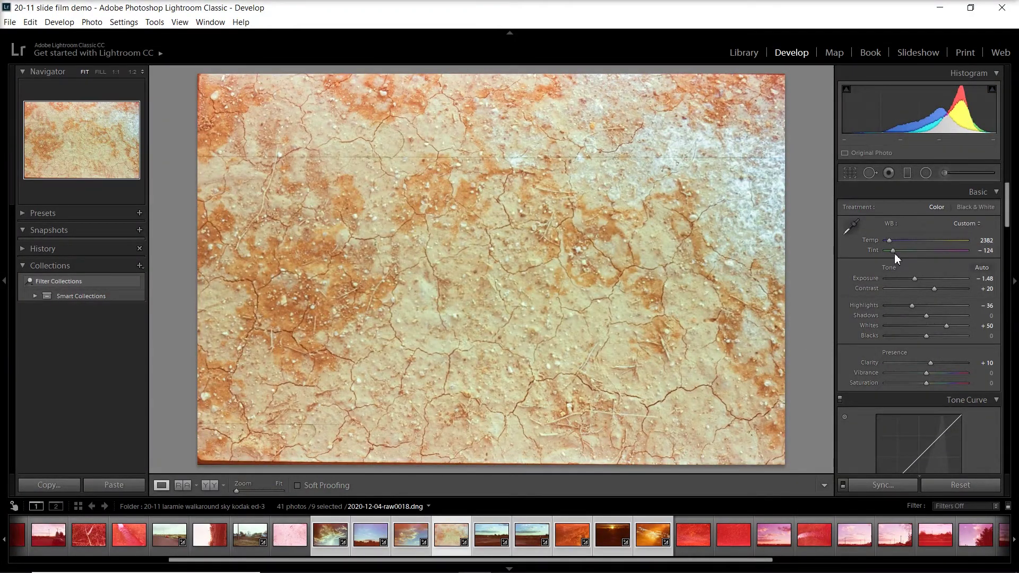
Step: Inspect raw0019 at full size, advance one scan, and open the tyler vedauwoo folder in Library
left_click(492, 534)
left_click(770, 308)
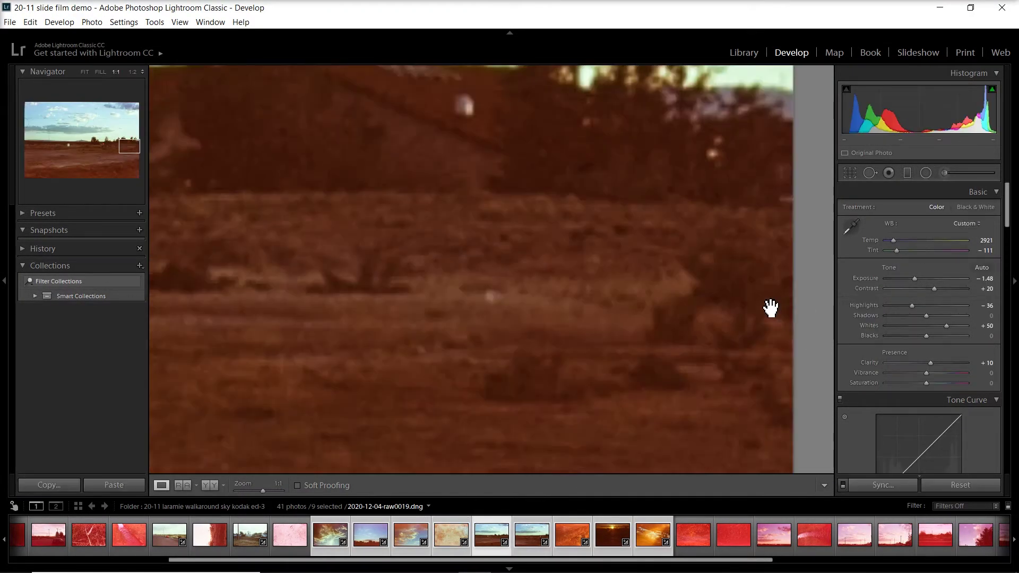
left_click(770, 307)
key("Right")
key("Right")
key("Right")
key("Right")
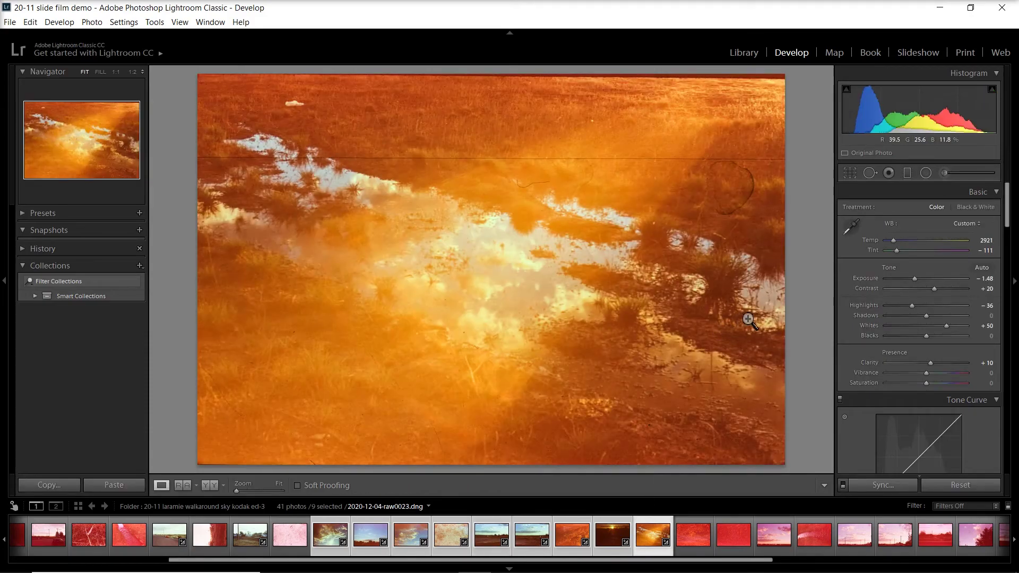
key("e")
left_click(31, 328)
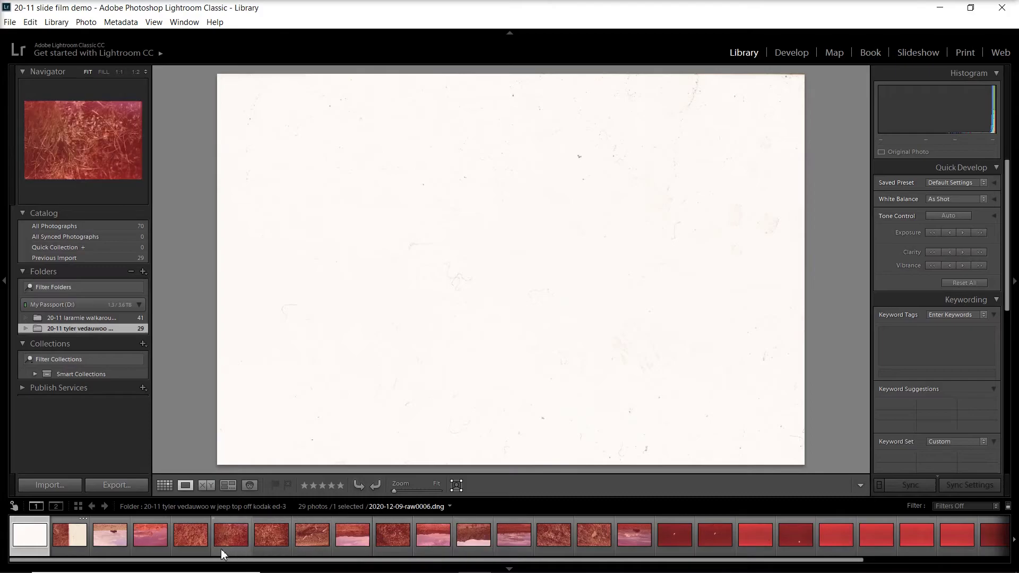
Step: Rotate all 29 vedauwoo scans clockwise, then return to the laramie walkaround truck scan raw0005
scroll(150, 536, "down", 3)
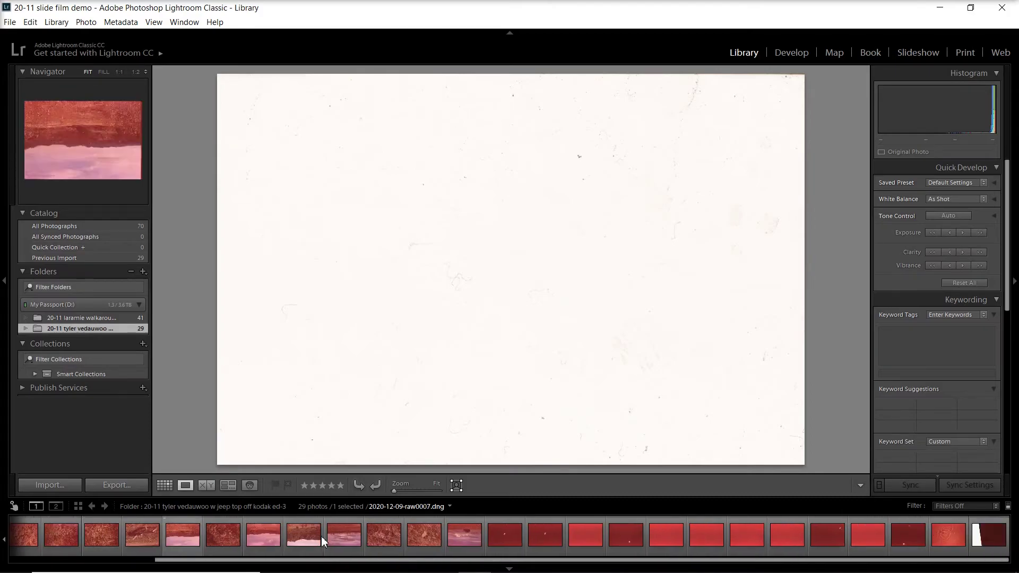
key("ctrl+a")
right_click(987, 543)
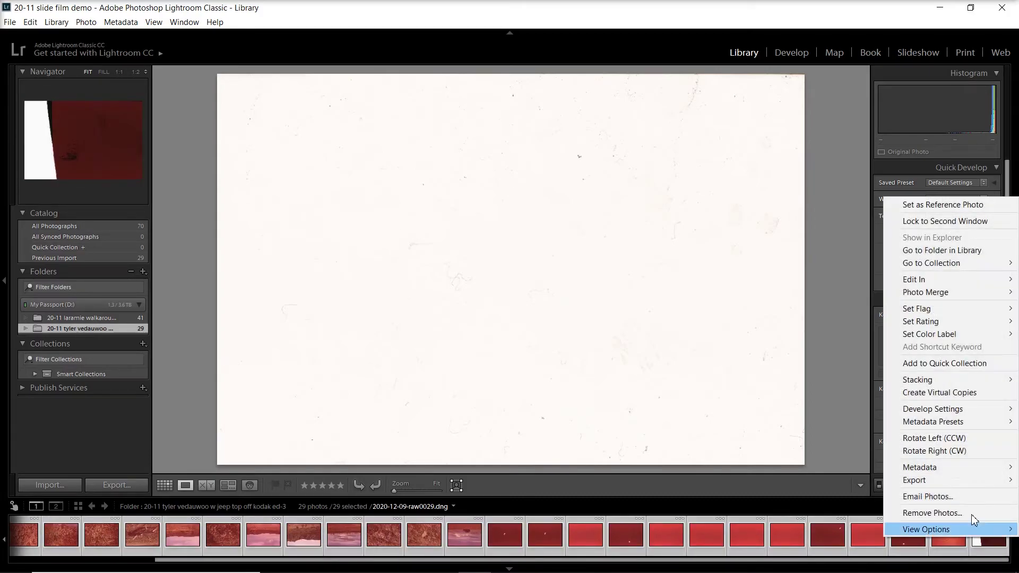
left_click(965, 452)
right_click(873, 529)
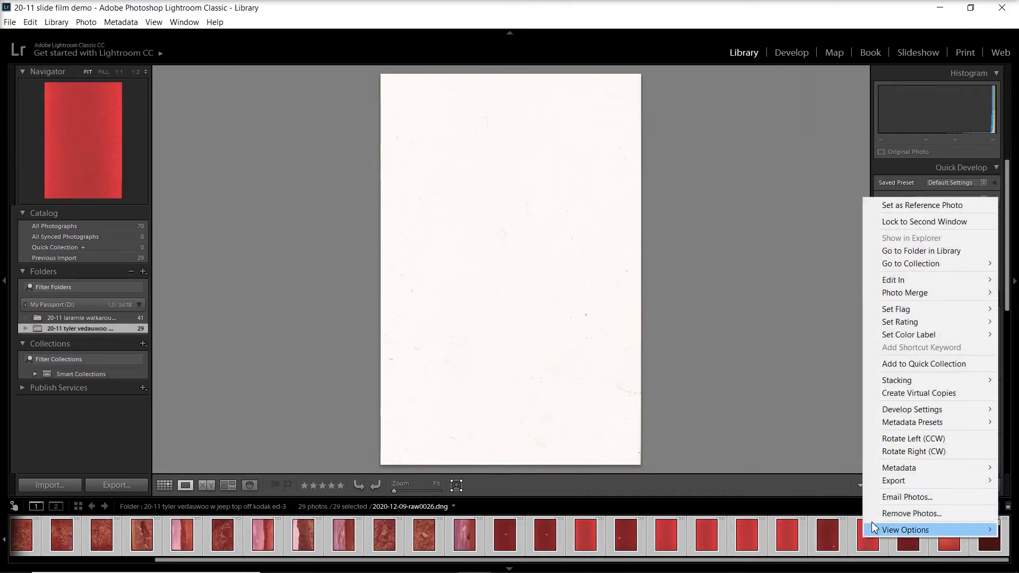
left_click(892, 451)
left_click(82, 318)
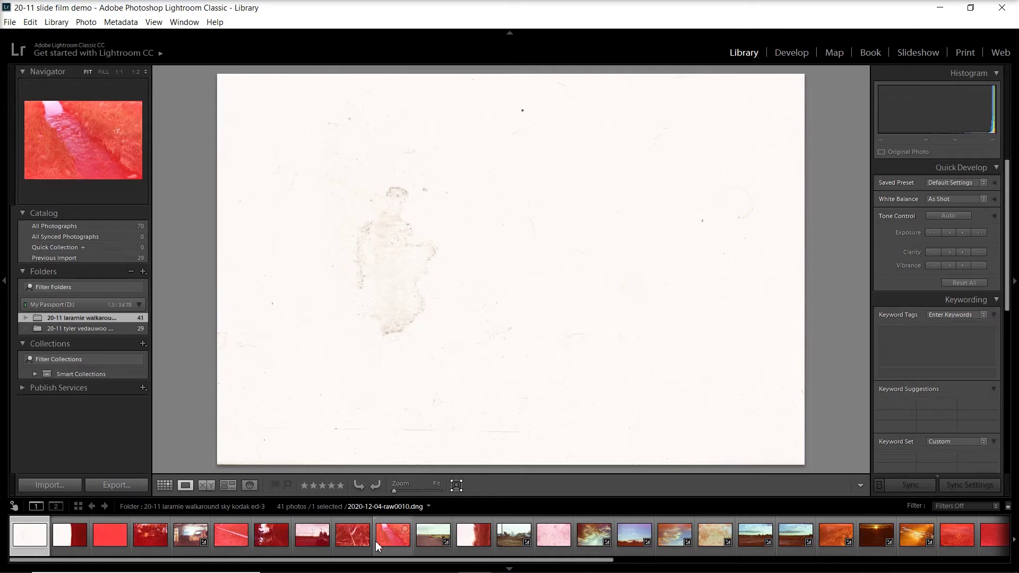
left_click(192, 545)
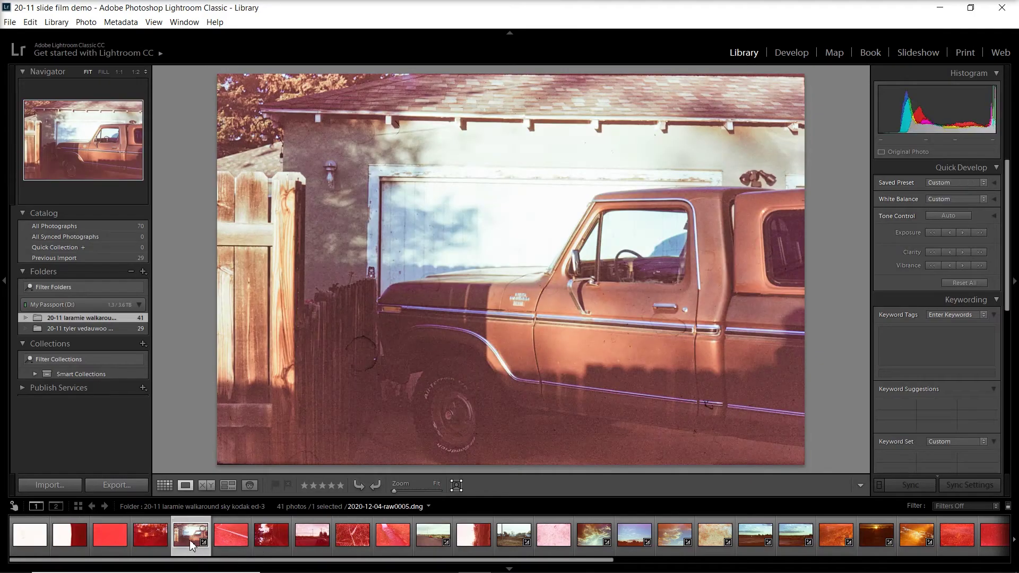
Step: Export truck scan raw0005 as a JPEG into a positives subfolder of D:\ZFILM\20-11 slide film demo
right_click(191, 543)
mouse_move(249, 477)
left_click(384, 307)
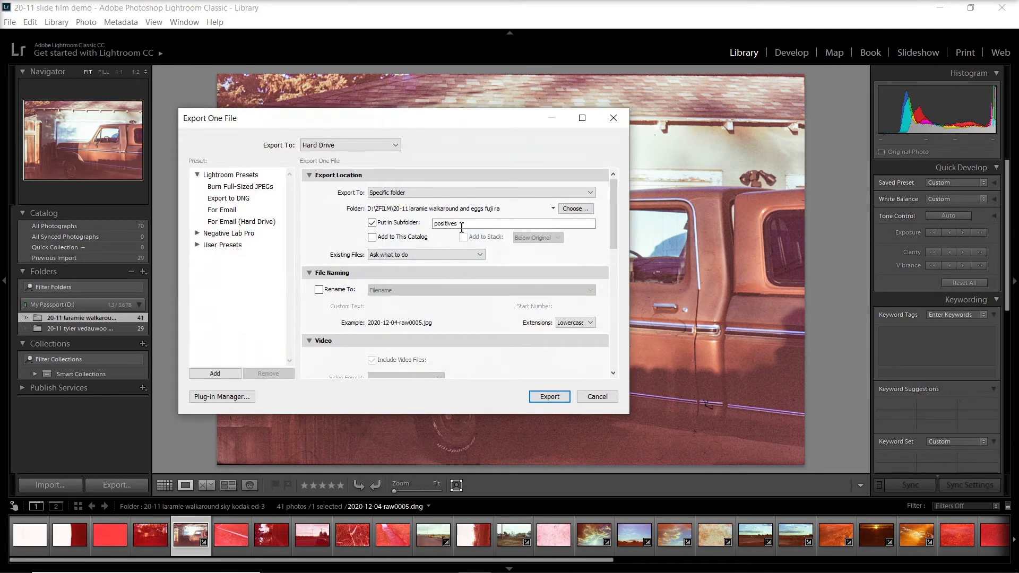
left_click(575, 209)
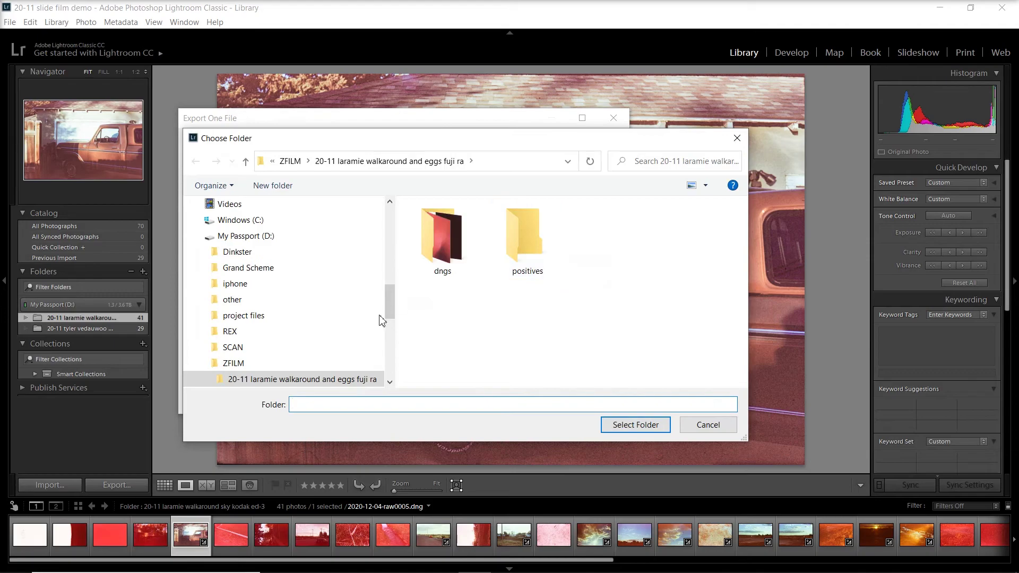
left_click(235, 363)
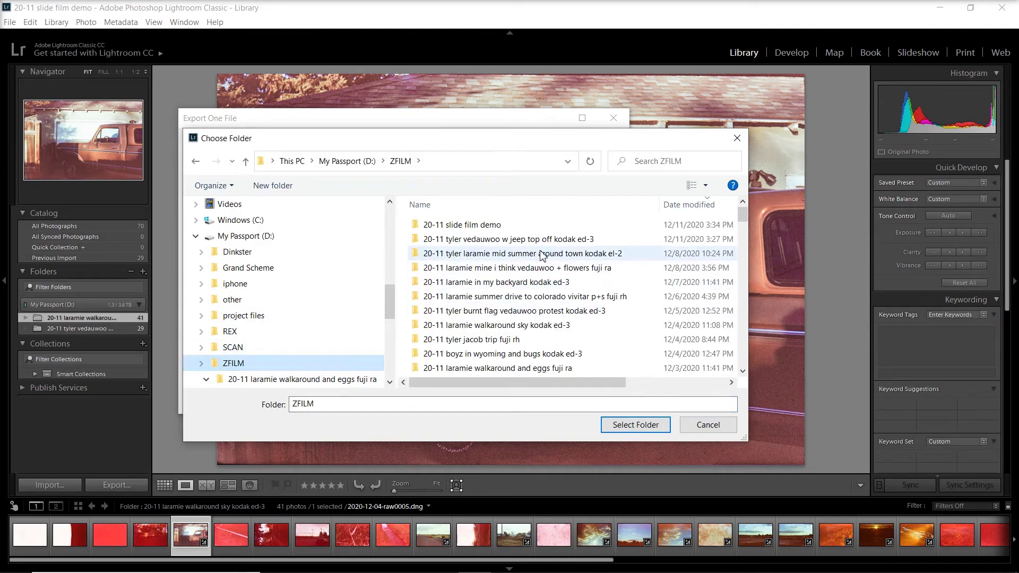
left_click(518, 231)
left_click(635, 425)
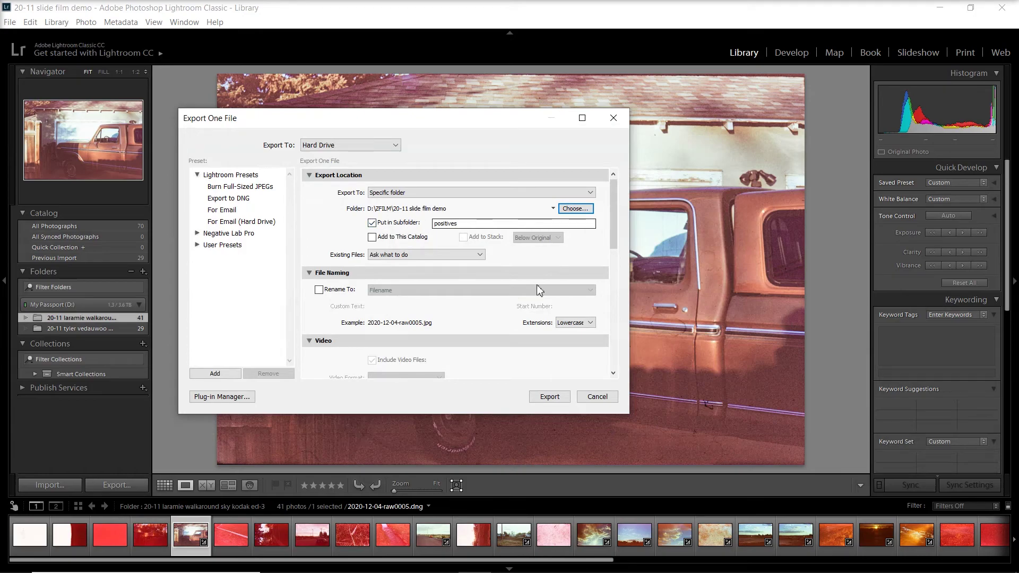
left_click(549, 397)
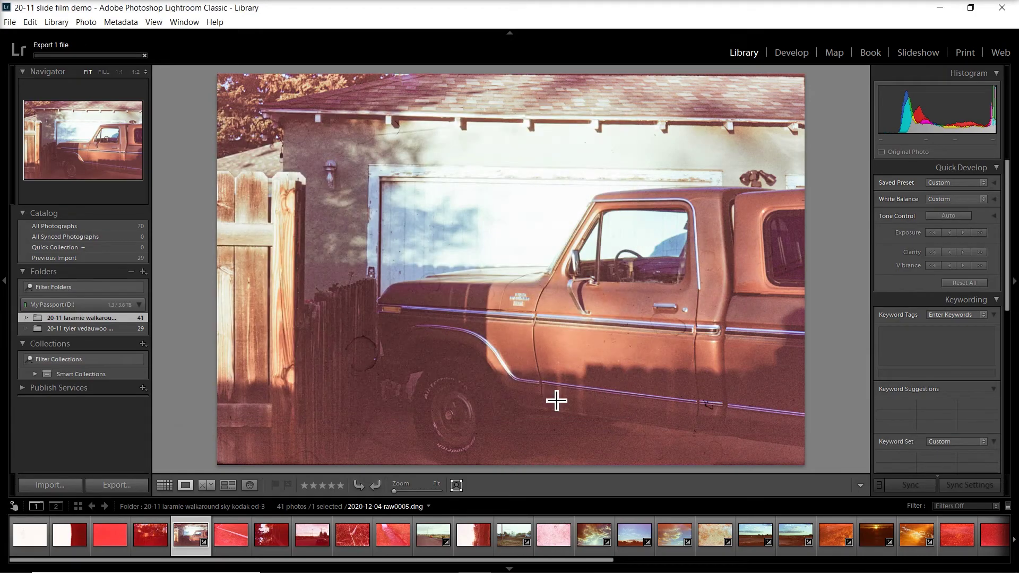
Step: Browse D: > ZFILM > 20-11 slide film demo > positives and open the exported truck JPEG
left_click(409, 561)
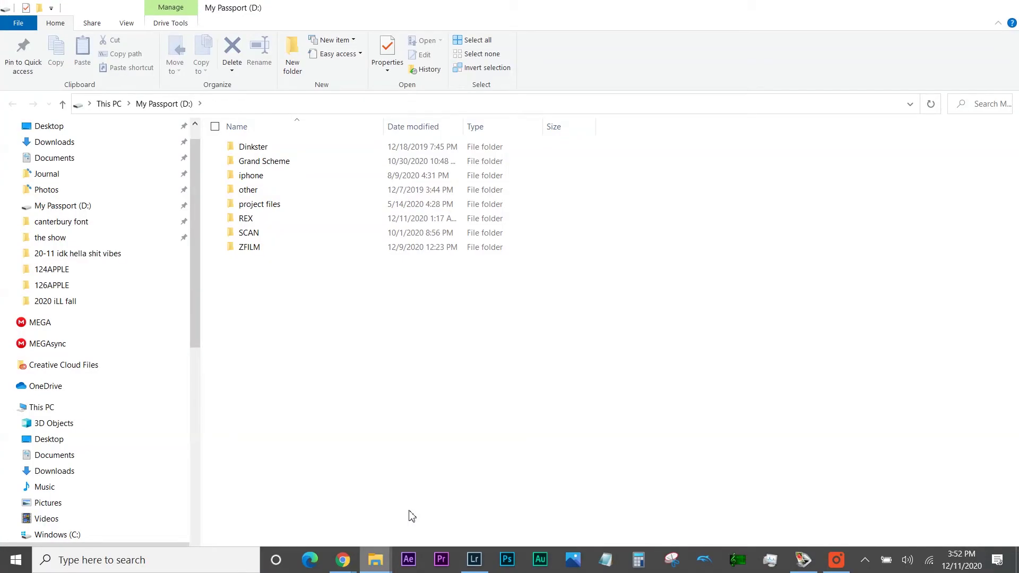
left_click(274, 249)
double_click(274, 249)
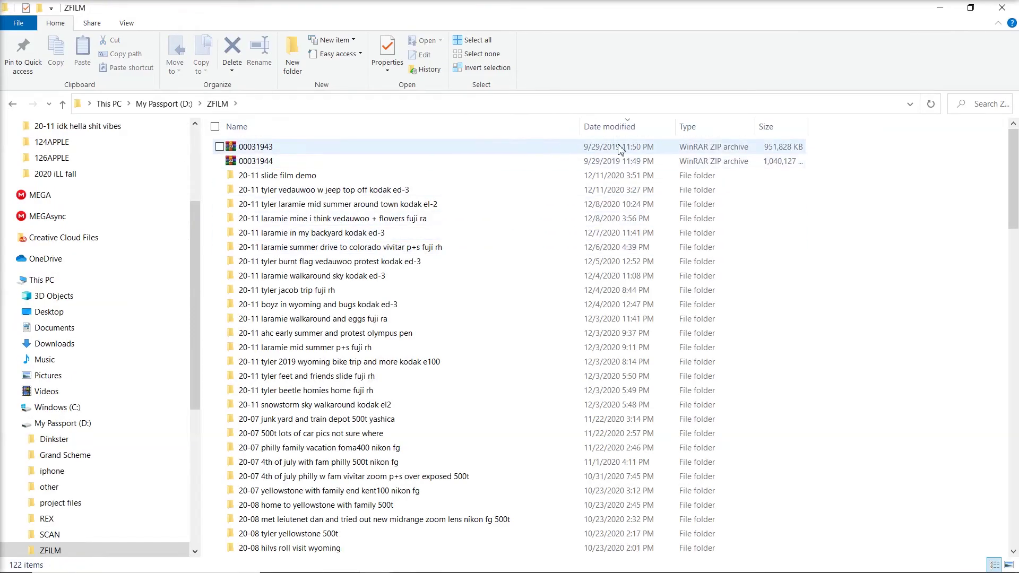
double_click(395, 175)
double_click(334, 148)
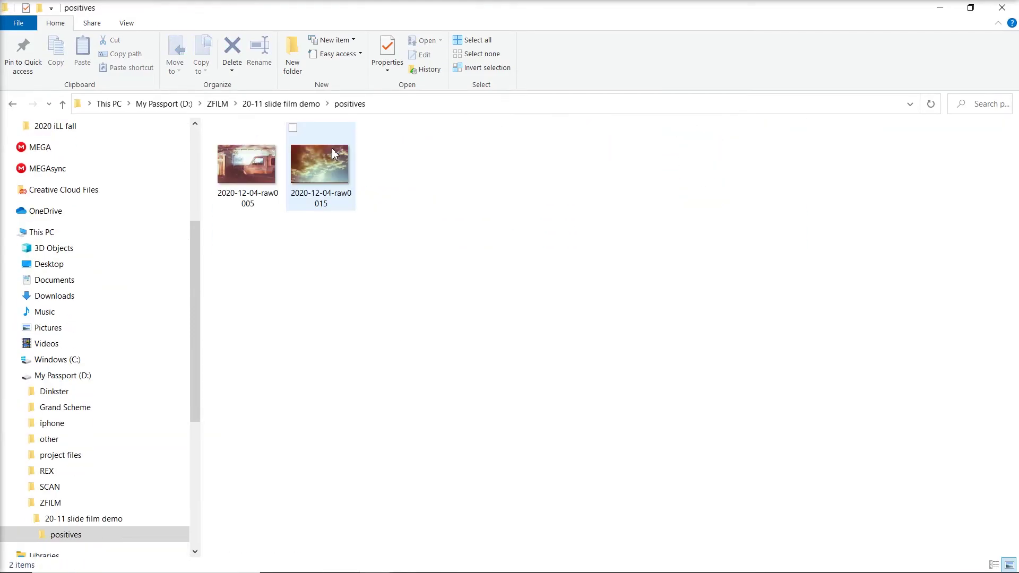
double_click(246, 175)
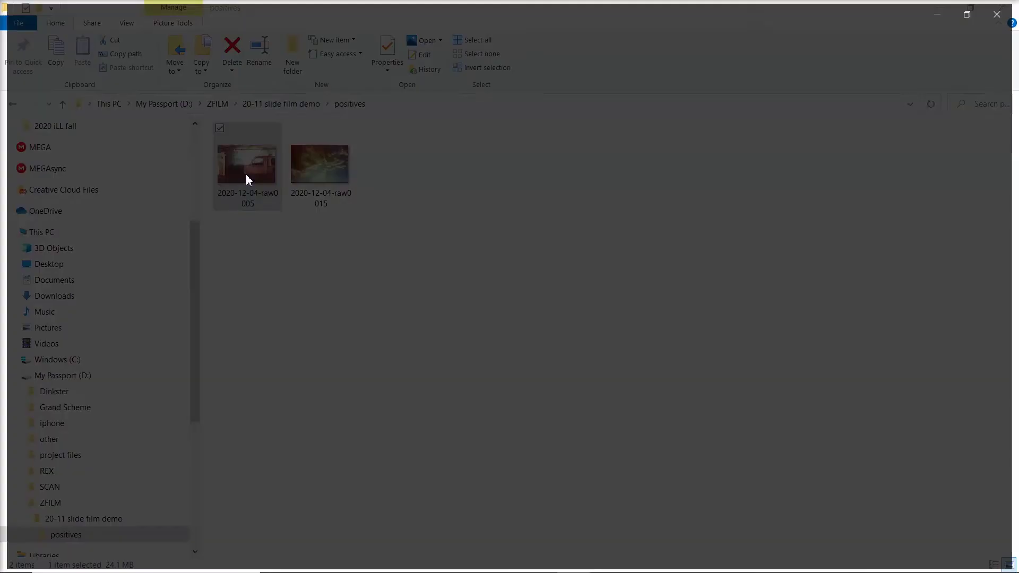